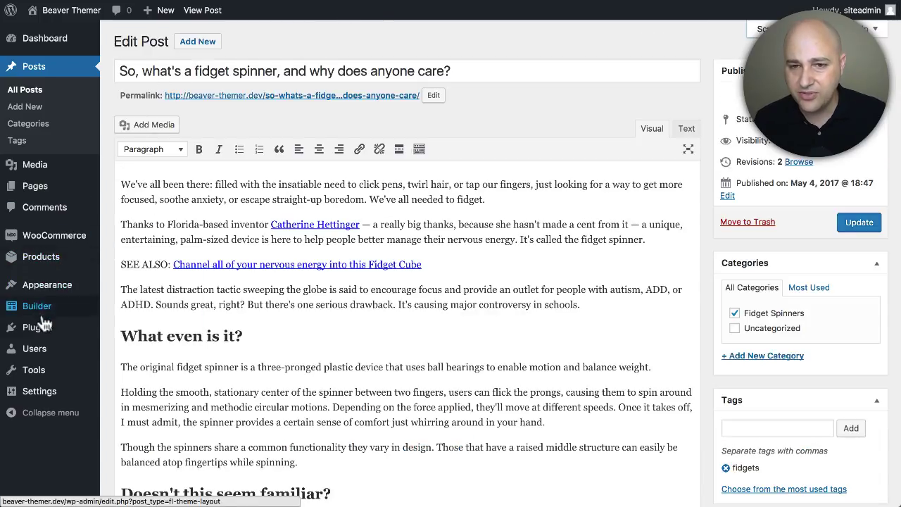
Start a new custom field named video-embed on the fidget spinner post, after checking the post's screen options.
mouse_move(48, 259)
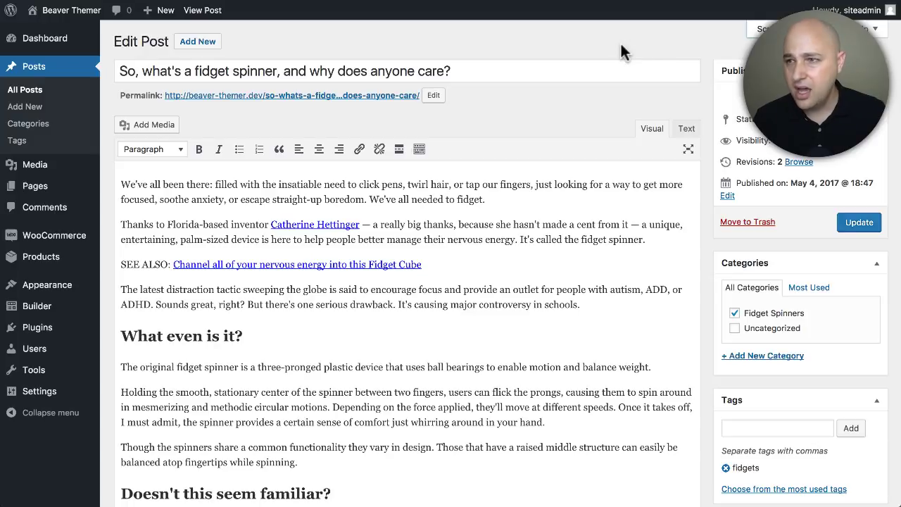
click(767, 28)
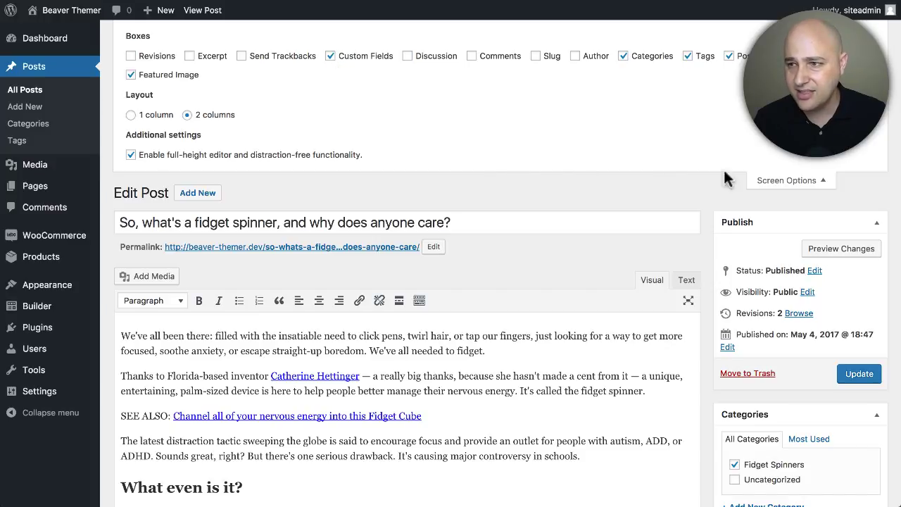
click(790, 182)
scroll(555, 167, down, 15)
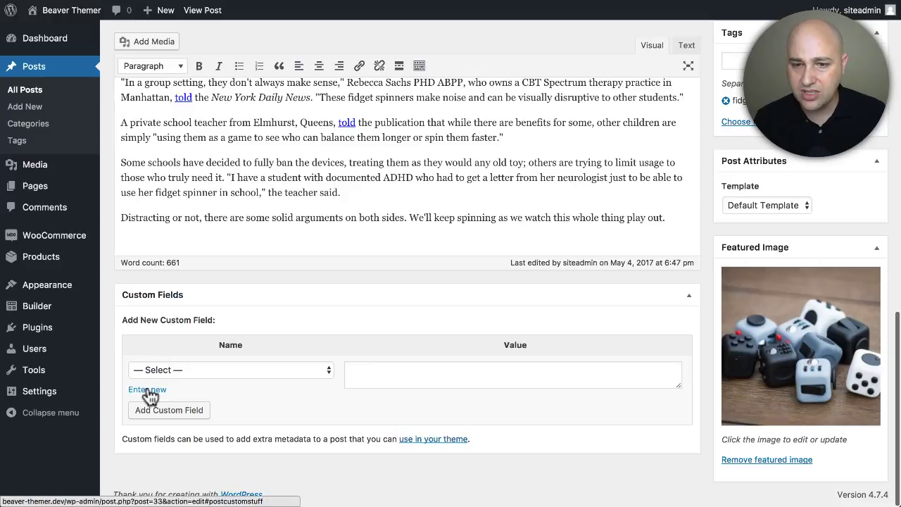
click(148, 391)
click(173, 373)
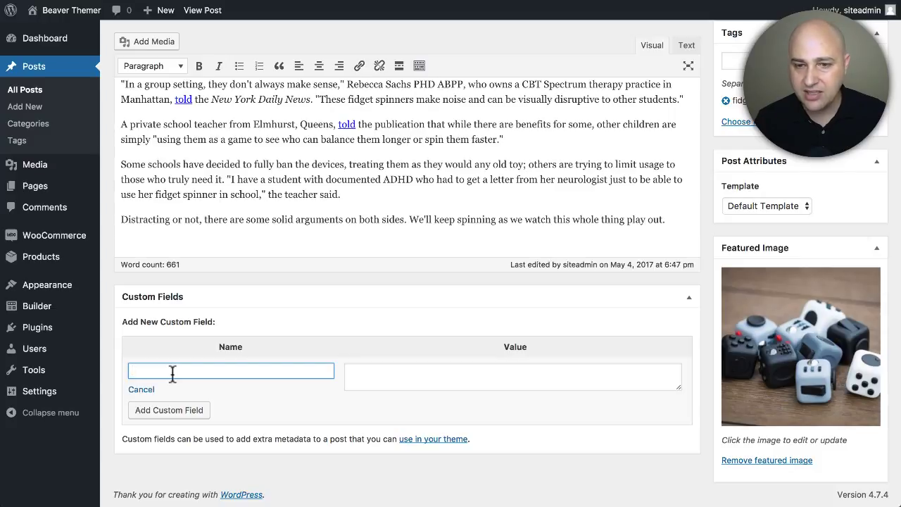
text(video-embed)
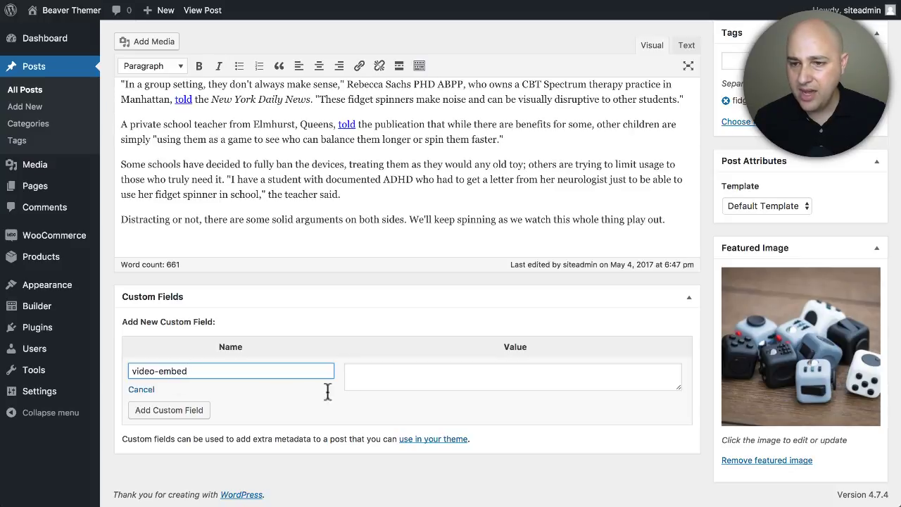
click(364, 382)
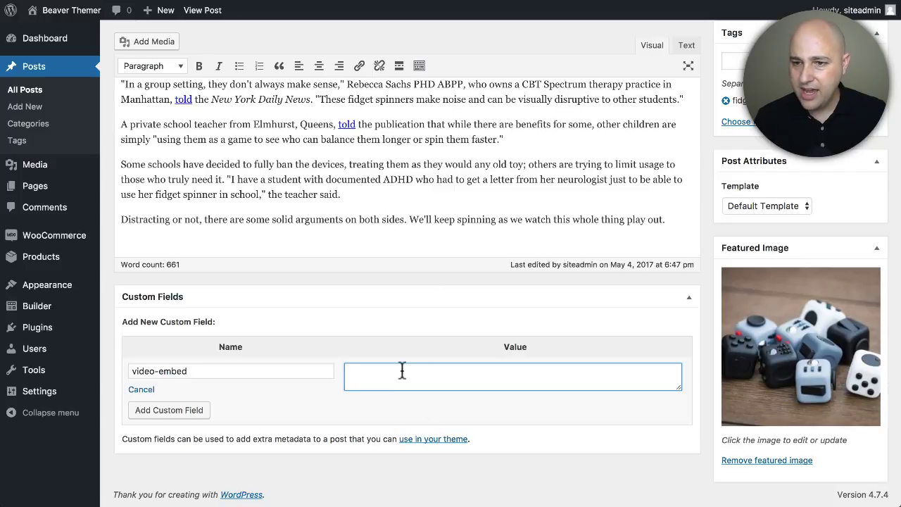
text(<iframe width="1280" height="720" src="https://www.youtube.com/embed/YmSP3z-w0DI" frameborder="0" allowfullscreen></iframe>)
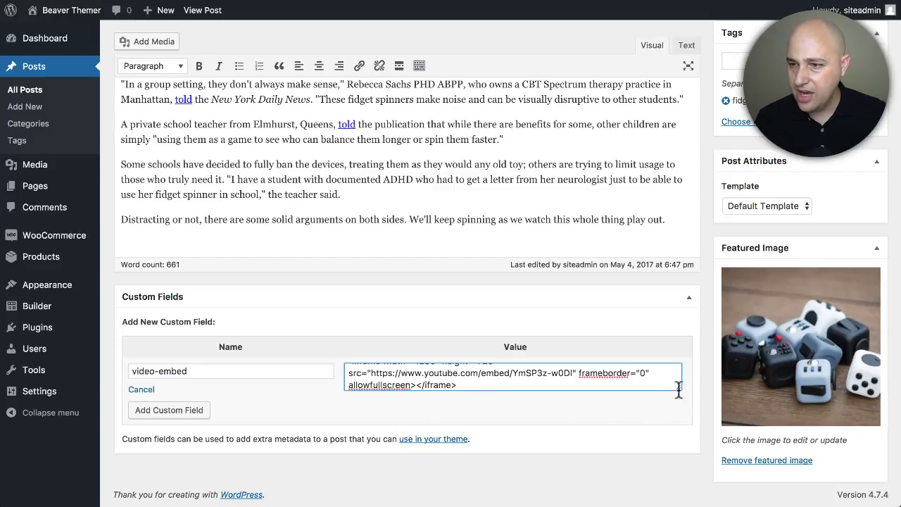
drag(679, 395, 669, 411)
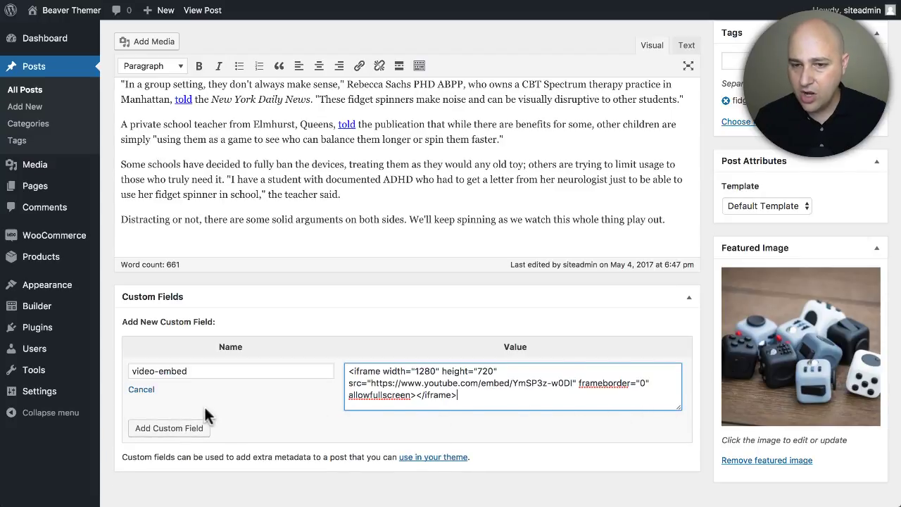
click(168, 430)
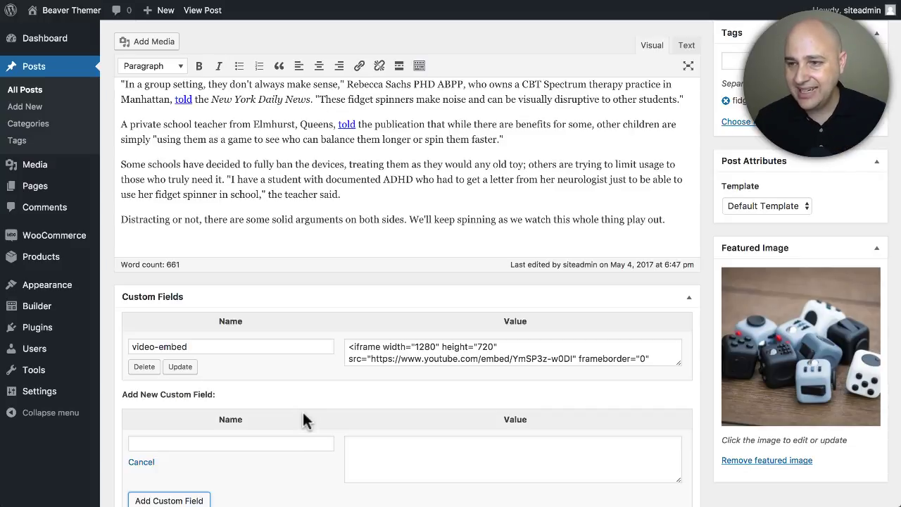
scroll(620, 338, up, 20)
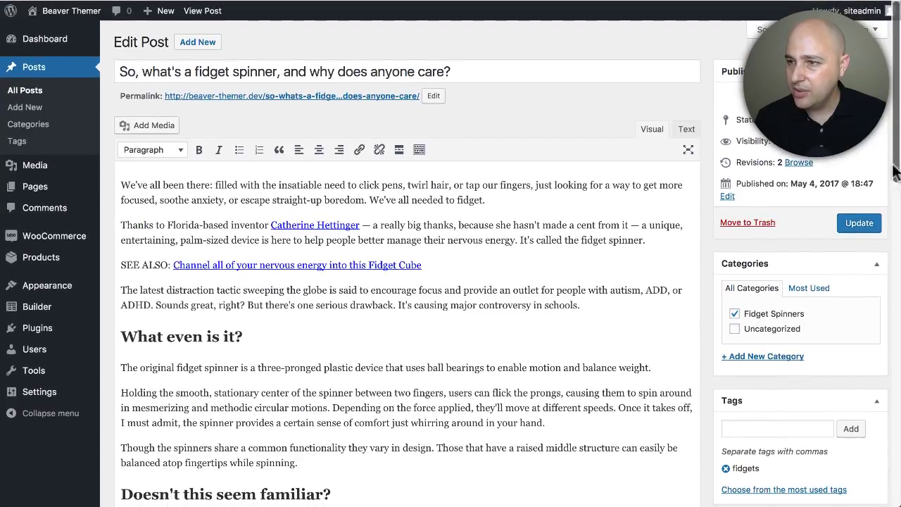
click(860, 224)
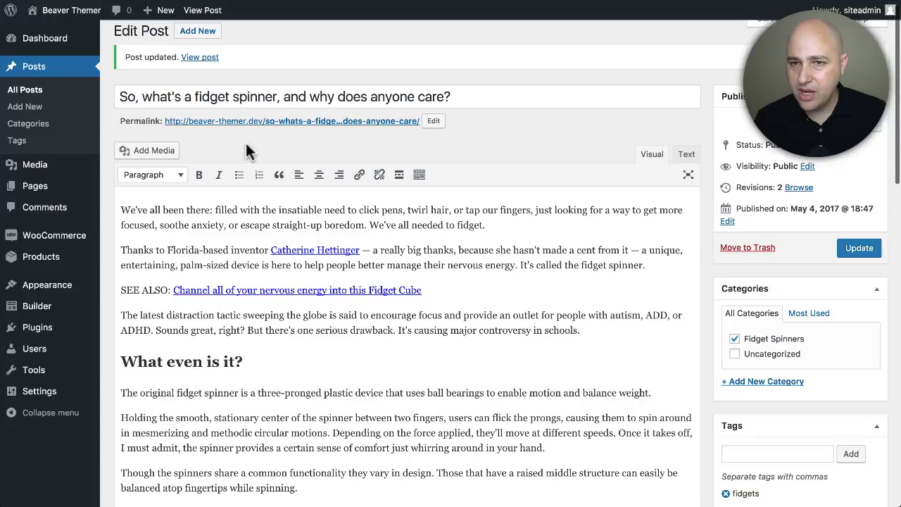
Review the saved video-embed custom field below the post content and select its name.
scroll(246, 143, down, 20)
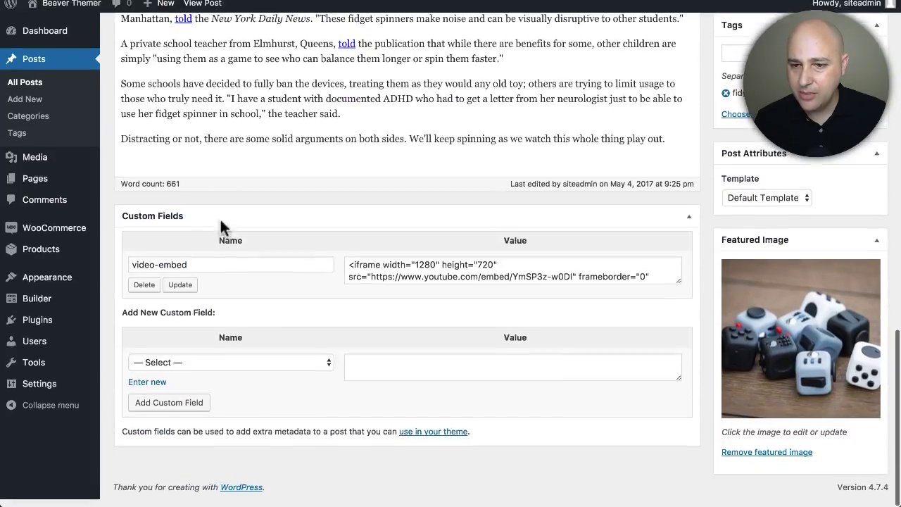
drag(190, 264, 115, 268)
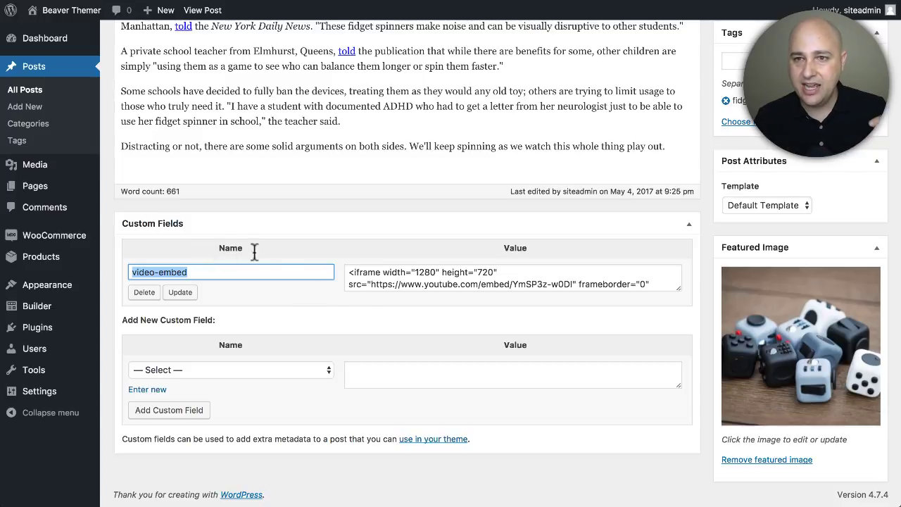
scroll(335, 181, up, 3)
scroll(335, 177, up, 2)
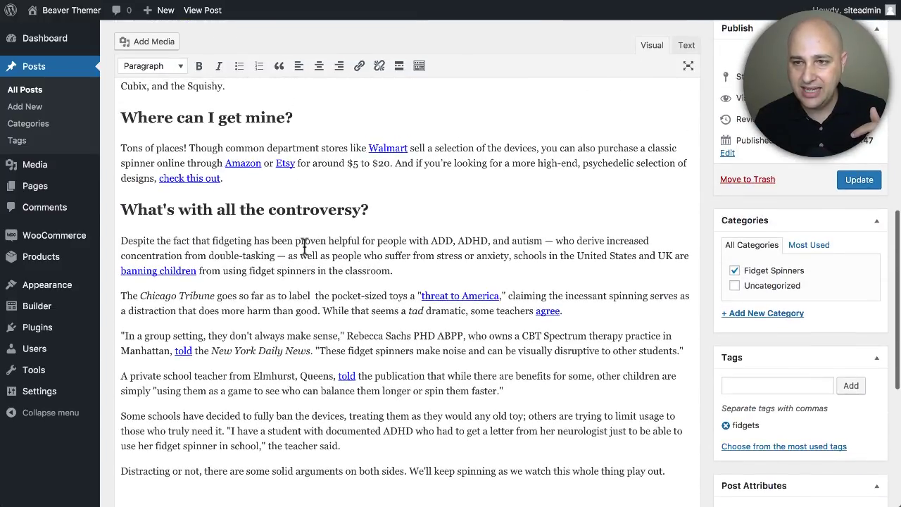
scroll(303, 247, down, 5)
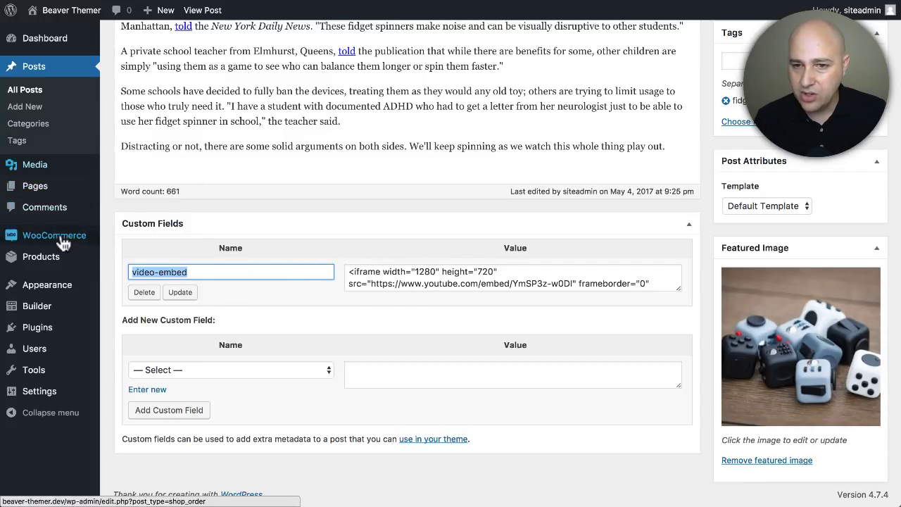
Open the Blog Layout from the theme layouts in the page builder and go to the area below its header.
click(47, 311)
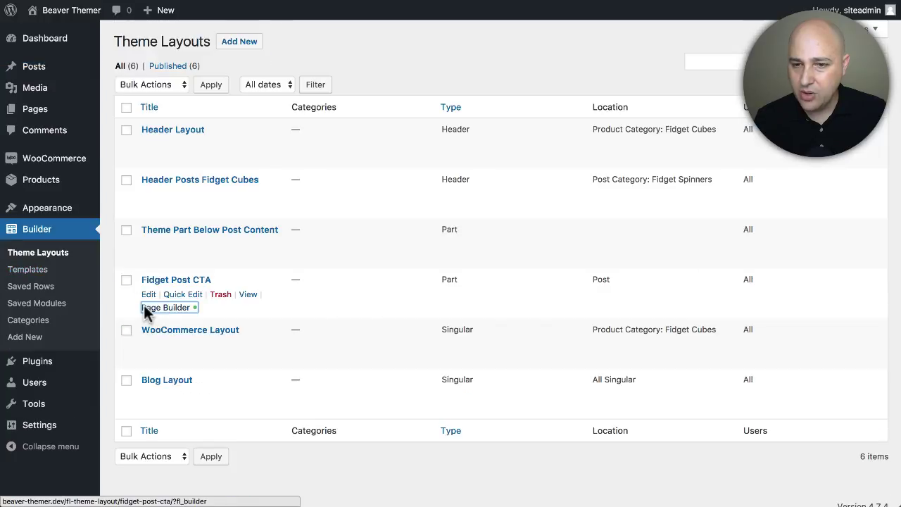
click(144, 308)
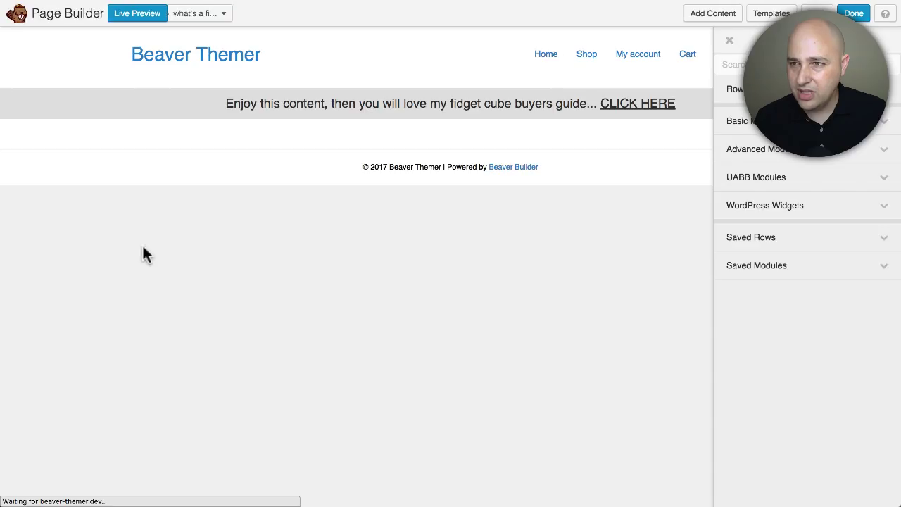
scroll(143, 243, left, 5)
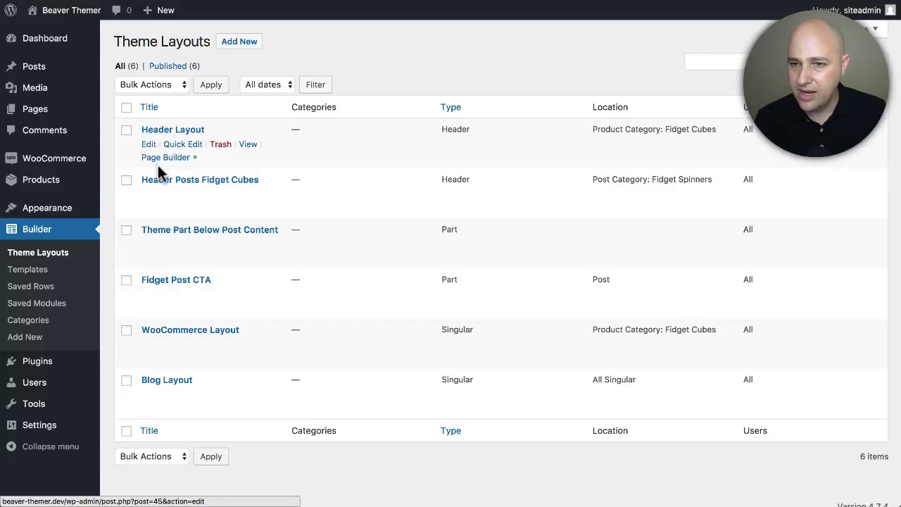
click(176, 380)
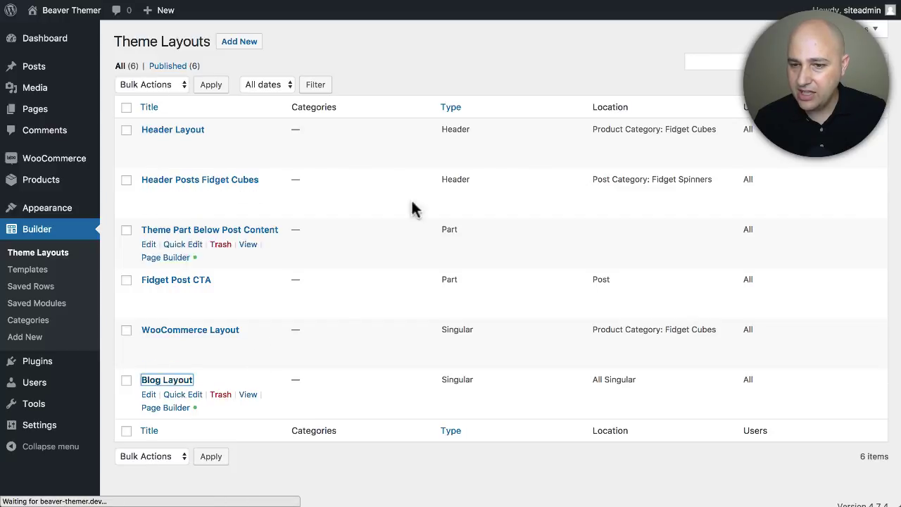
click(162, 147)
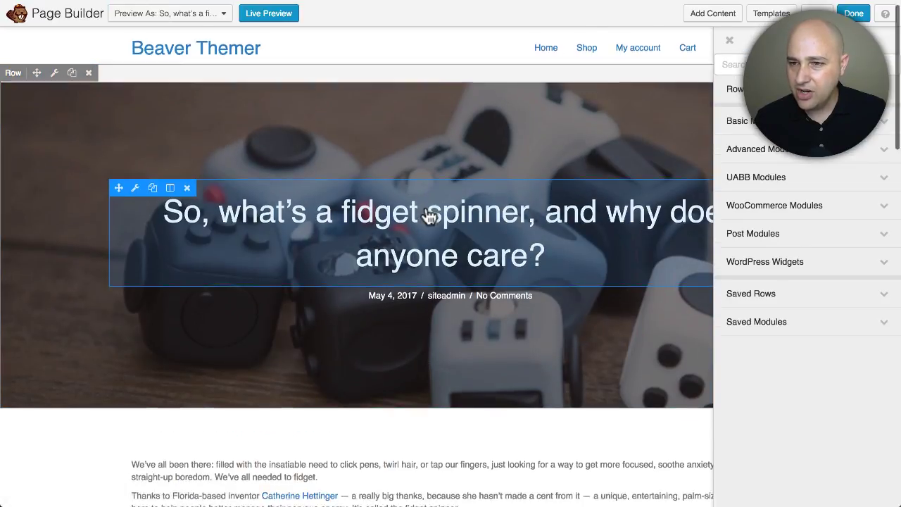
scroll(428, 215, down, 3)
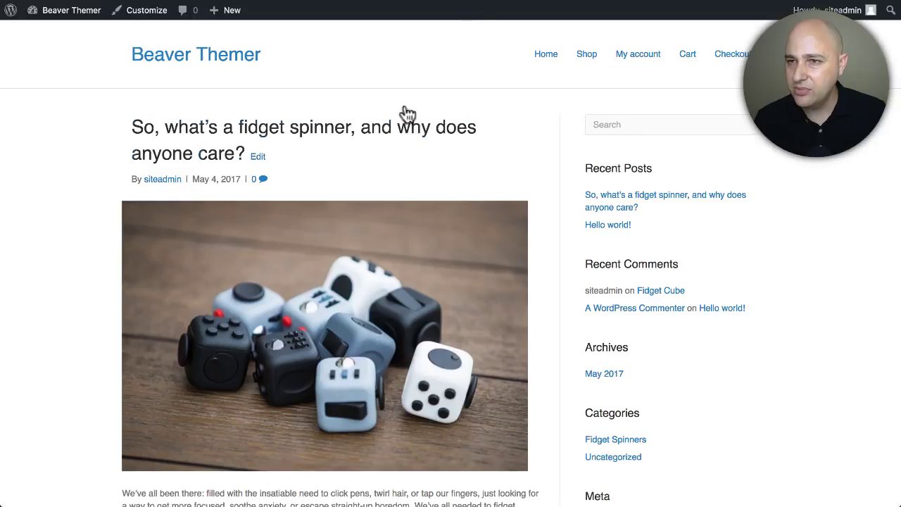
View the fidget spinner post on the live site and examine its header image and content layout.
click(264, 134)
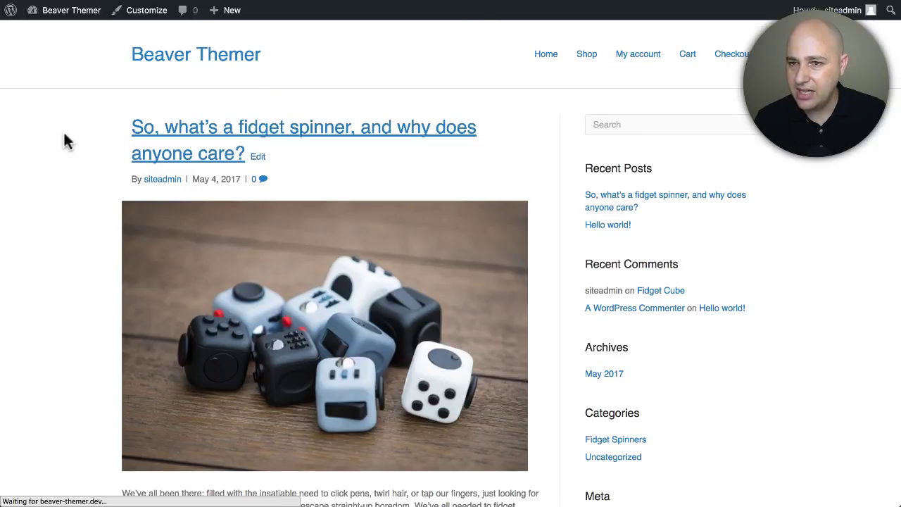
scroll(152, 146, down, 5)
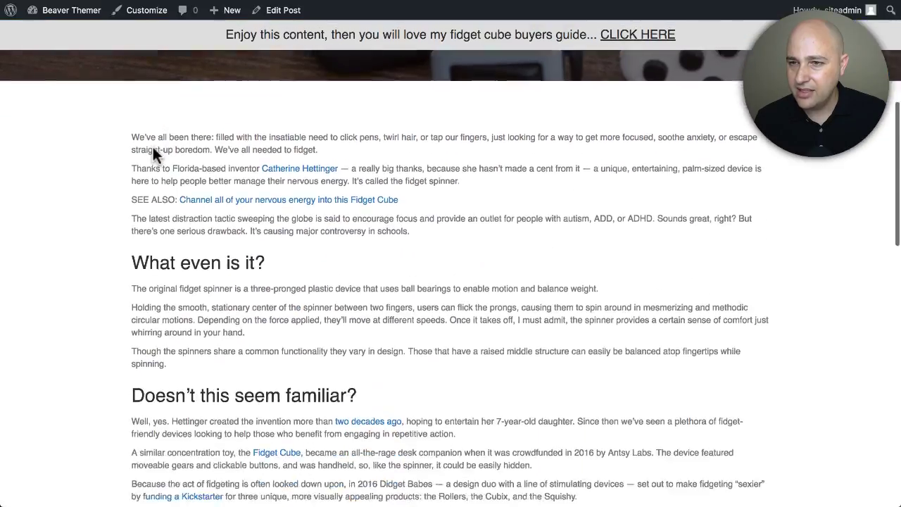
scroll(153, 147, down, 4)
scroll(155, 148, up, 9)
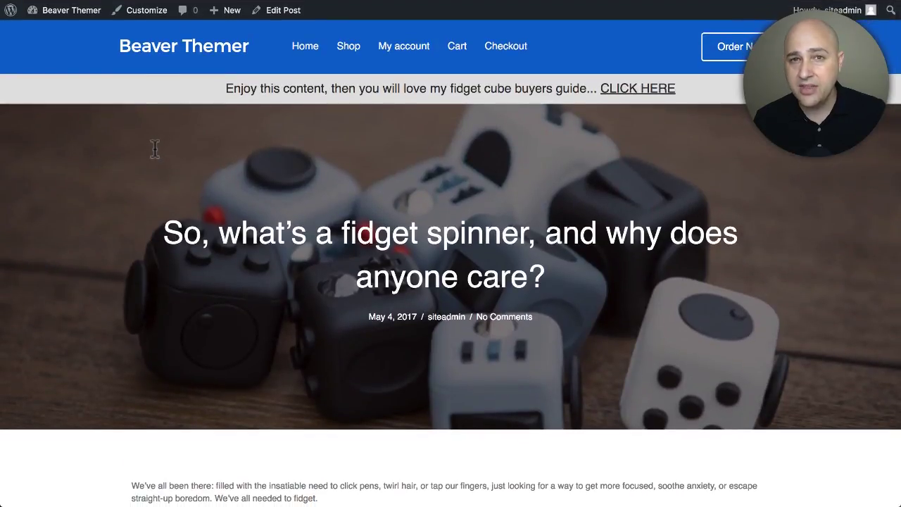
scroll(670, 147, down, 3)
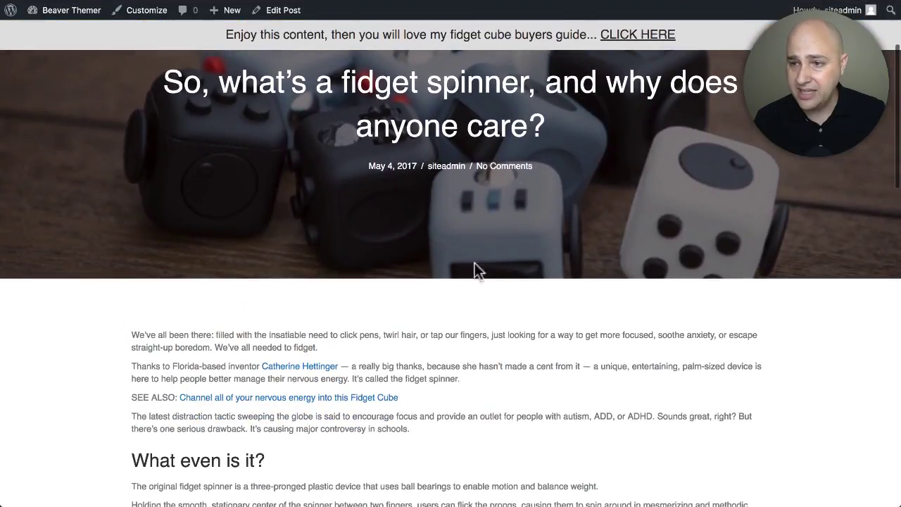
scroll(459, 298, down, 7)
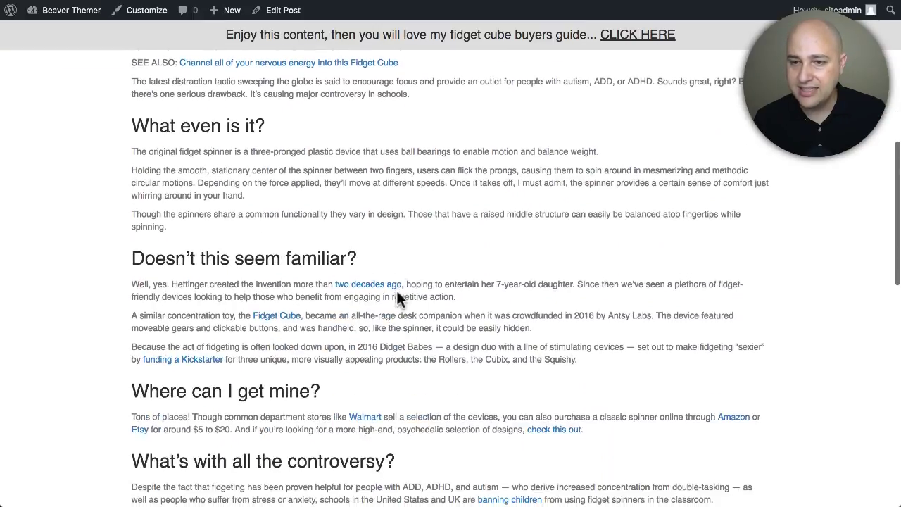
scroll(387, 209, down, 5)
scroll(388, 209, up, 15)
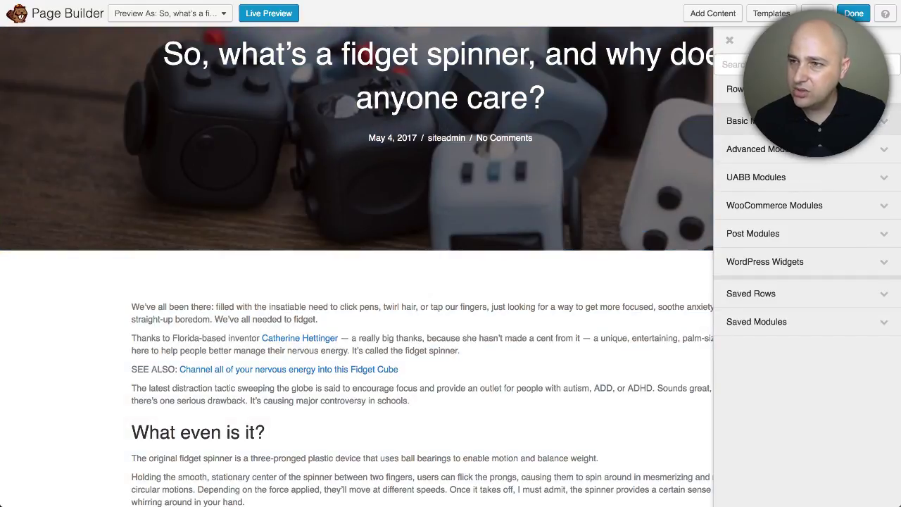
Add a Video module between the post header and the post content, and set its video type to Embed.
click(746, 121)
drag(763, 255, 434, 267)
click(442, 157)
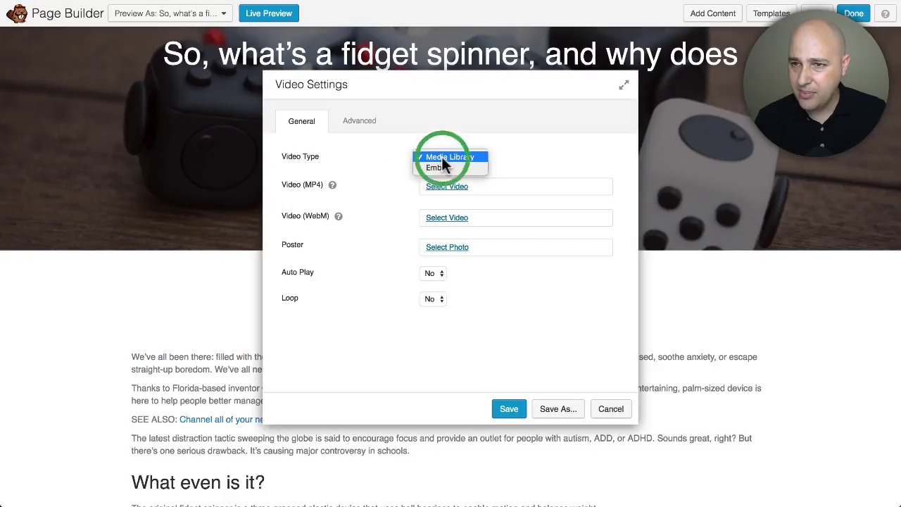
click(438, 168)
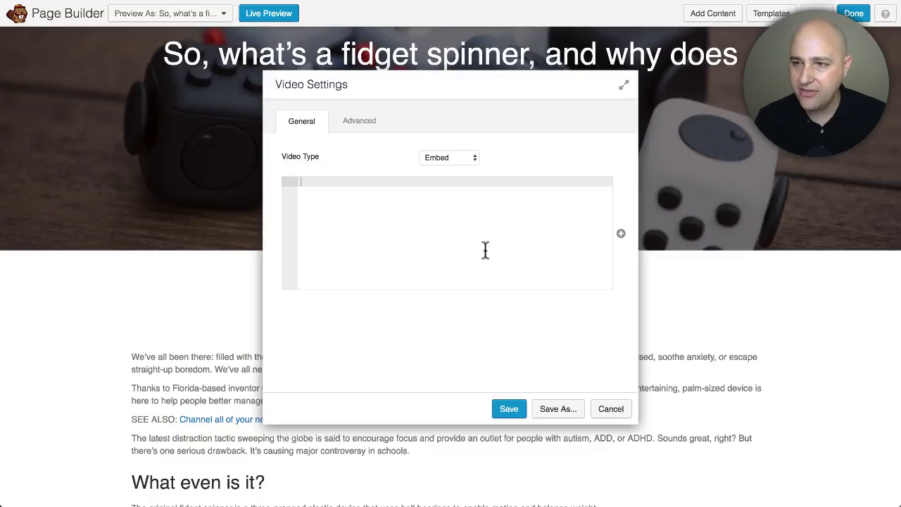
Connect the video embed code to a Post Custom Field with the key video-embed and save the video settings.
click(621, 238)
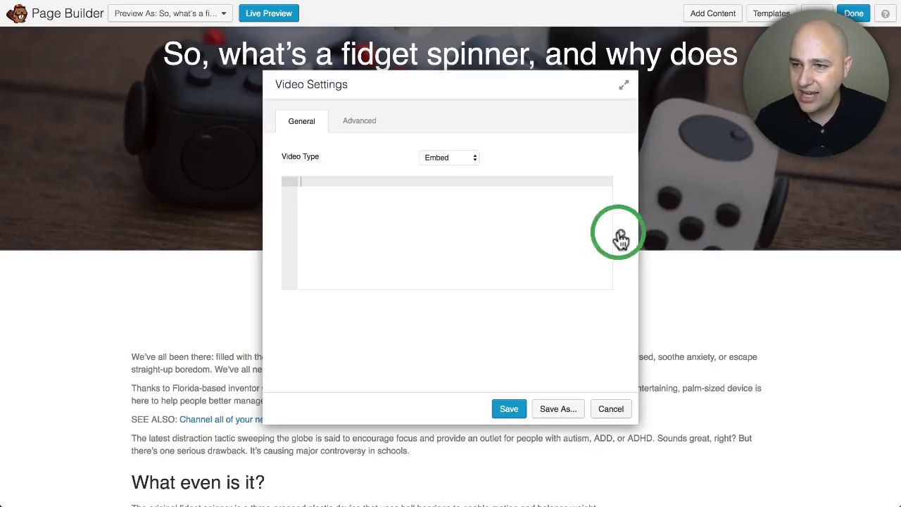
mouse_move(296, 211)
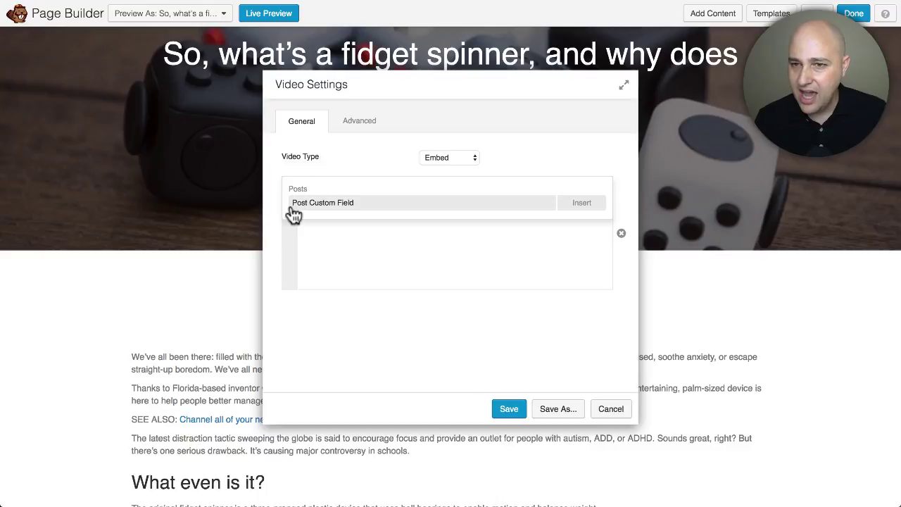
click(336, 204)
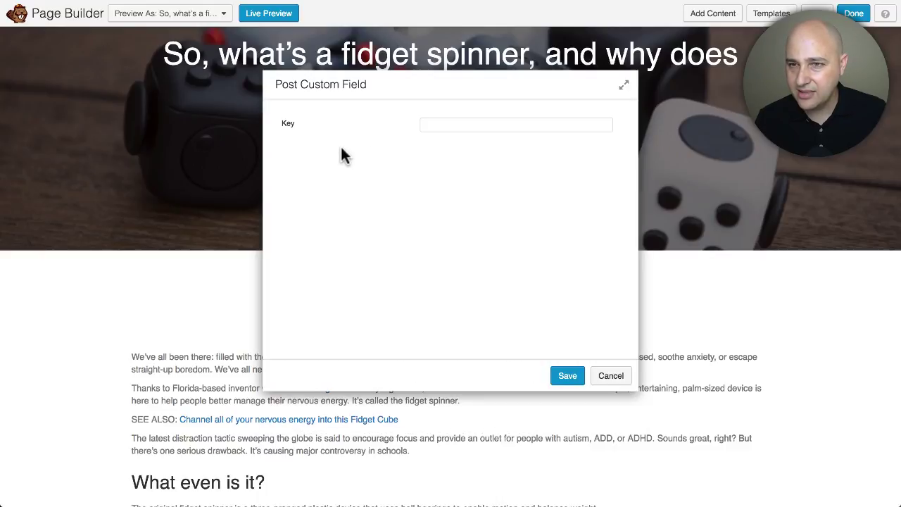
click(457, 125)
text(video-embed)
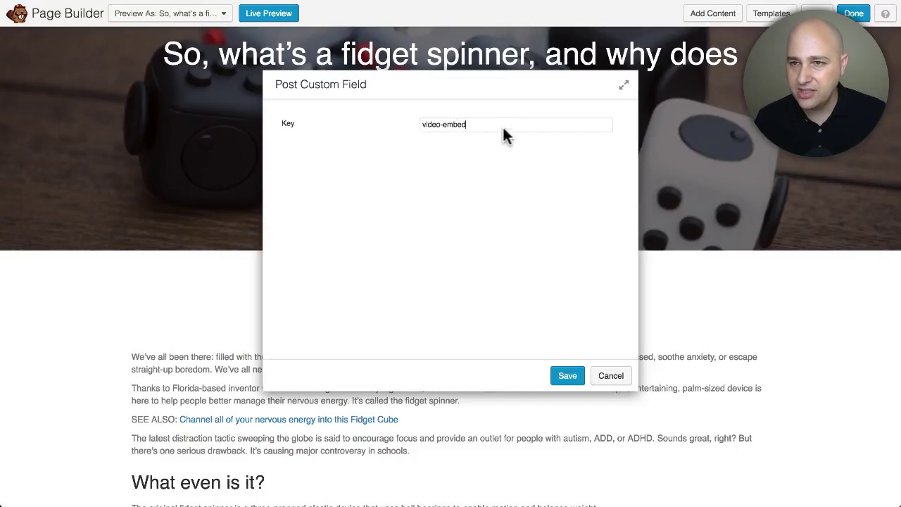
click(563, 376)
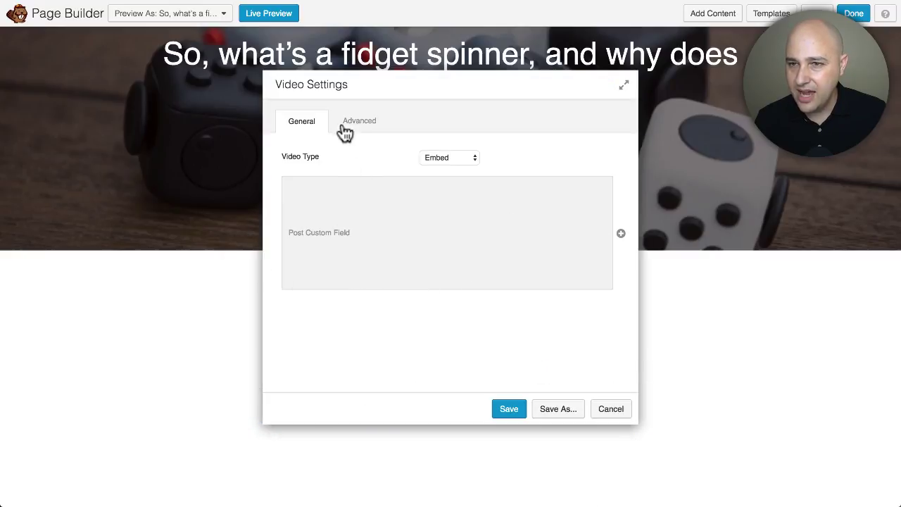
click(509, 409)
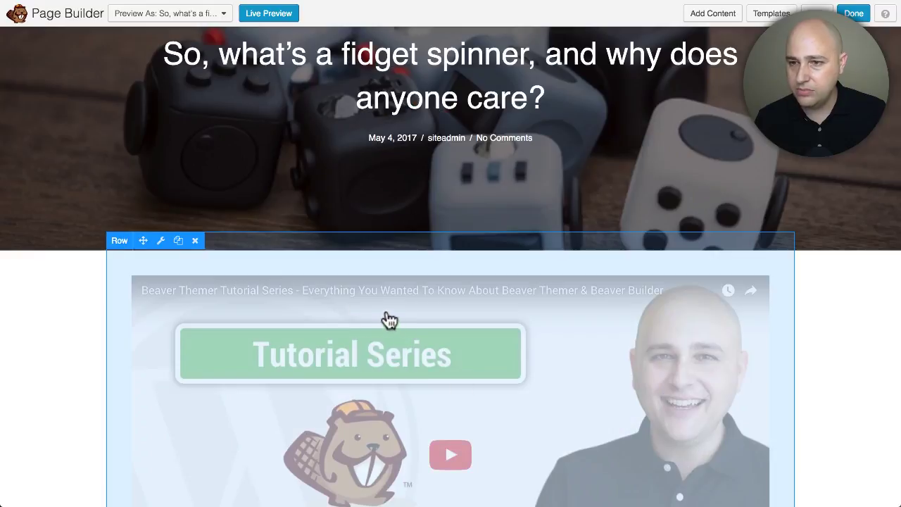
Examine how the embedded video sits between the post header and the post content.
scroll(849, 245, down, 5)
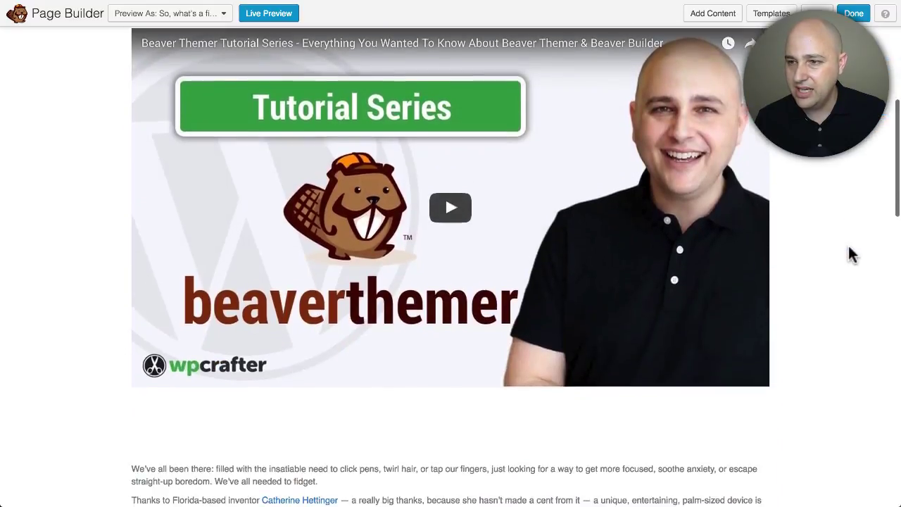
scroll(848, 250, up, 5)
scroll(848, 250, down, 3)
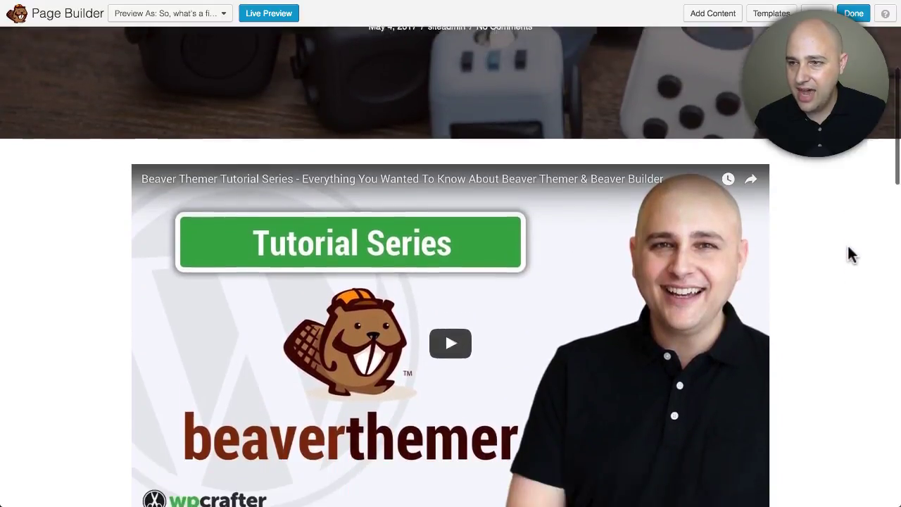
scroll(848, 253, up, 2)
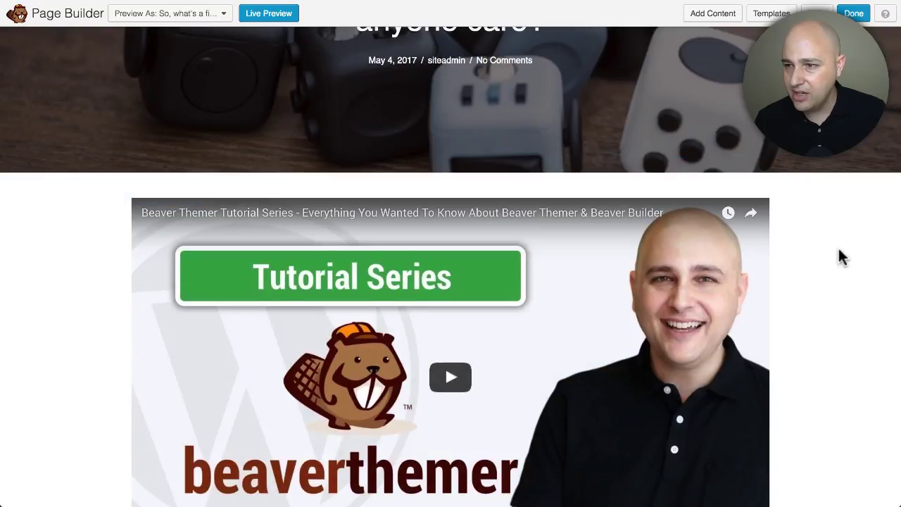
scroll(837, 253, down, 3)
scroll(627, 252, up, 3)
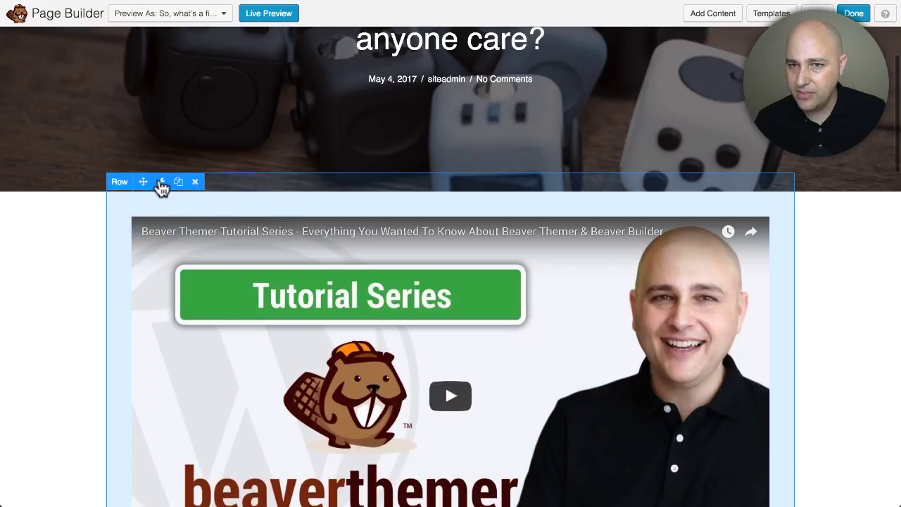
Set the video row's top margin to -100 px so the video overlaps the post header.
click(161, 182)
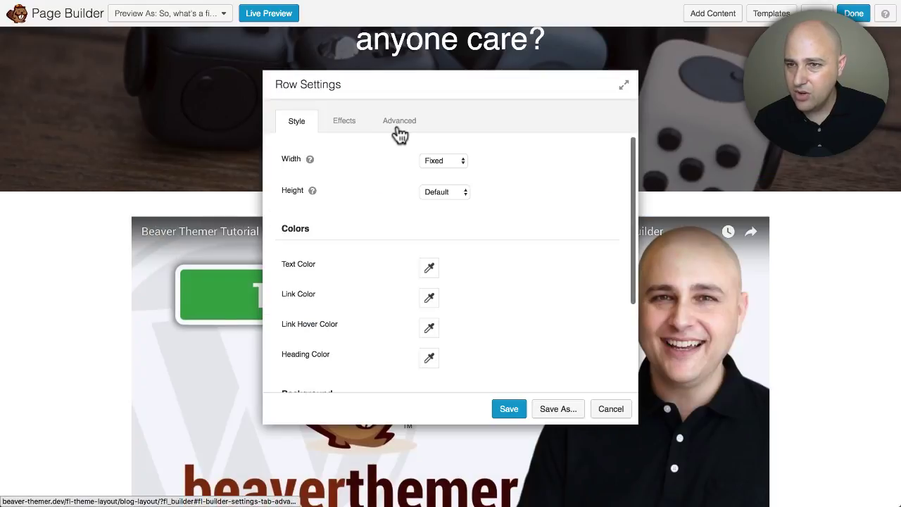
click(399, 125)
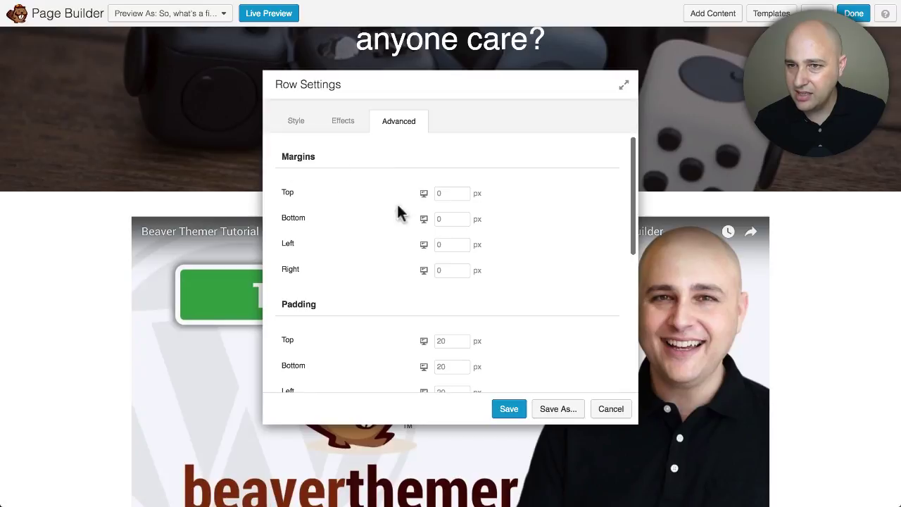
click(450, 191)
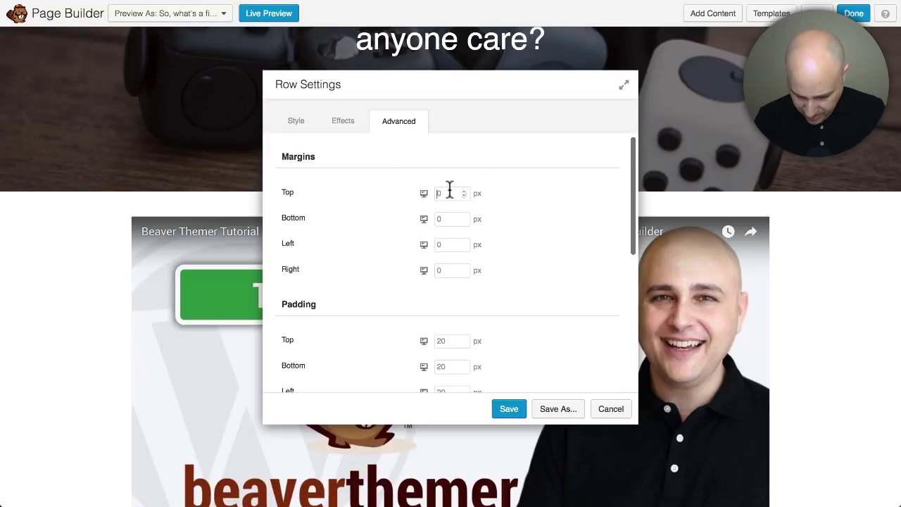
text(-100)
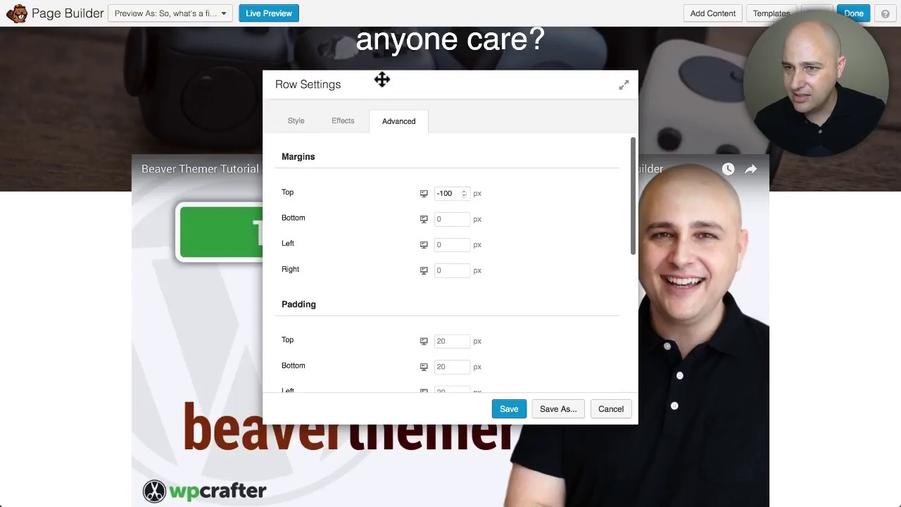
drag(383, 90, 369, 269)
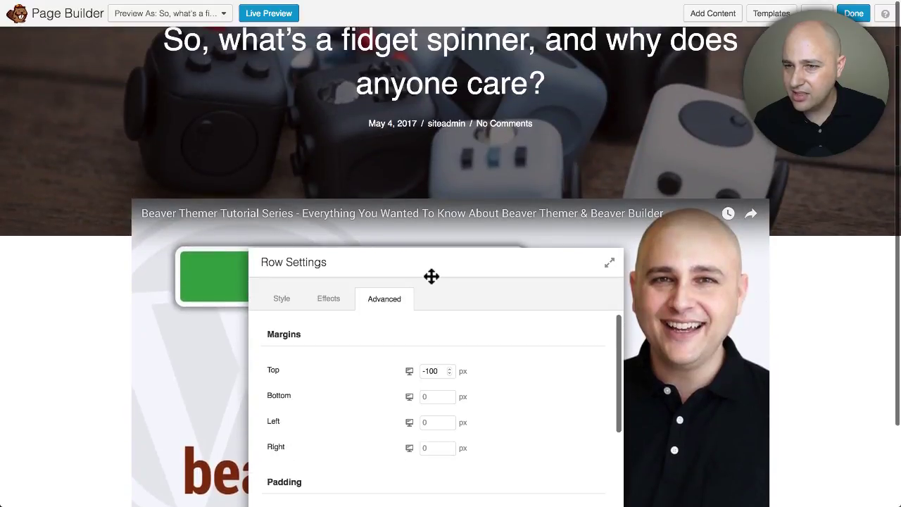
drag(432, 265, 388, 78)
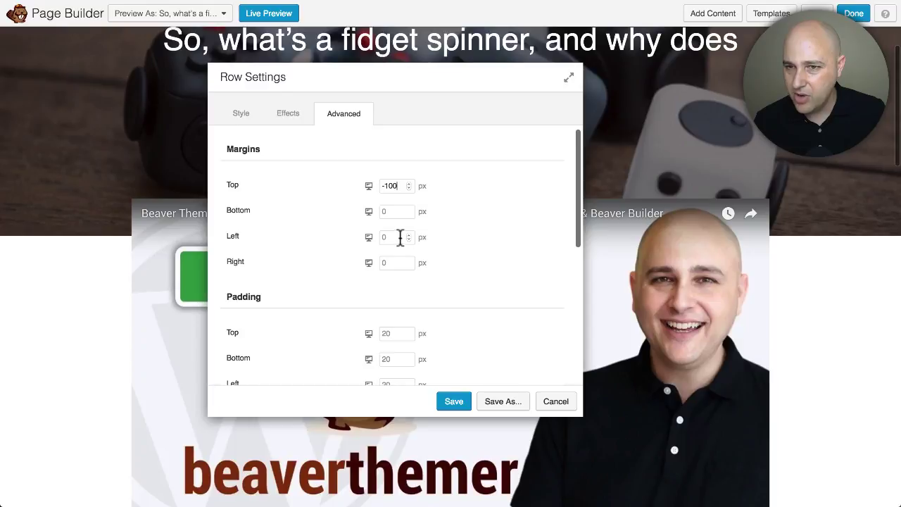
Set the video row's left and right margins to 150 px each and save the row settings.
text(1500)
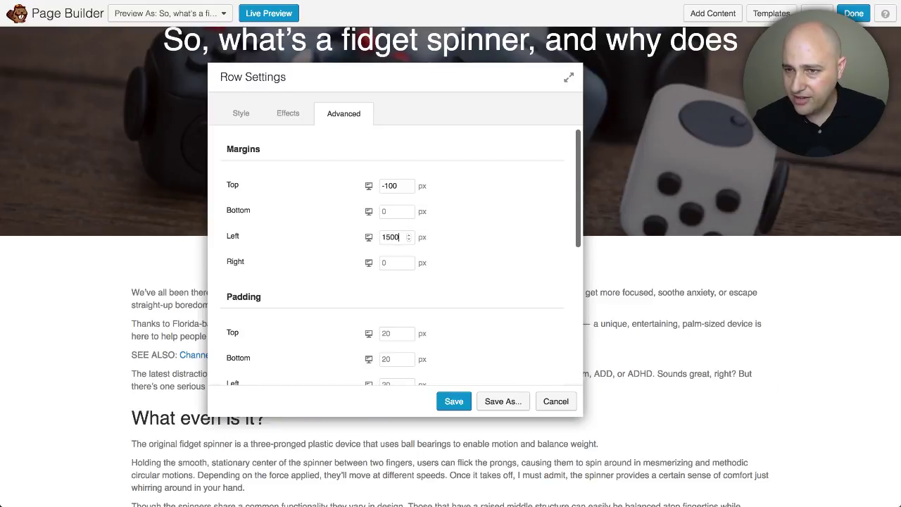
key(BackSpace)
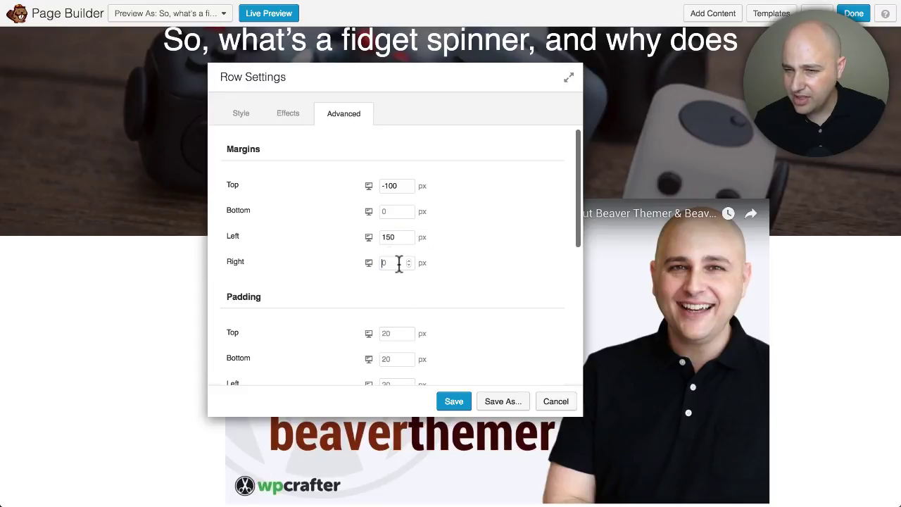
text(150)
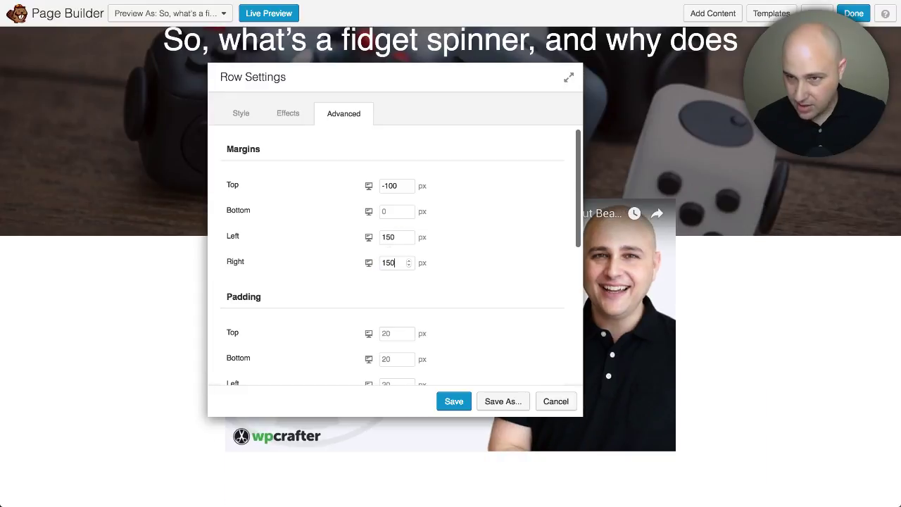
click(457, 405)
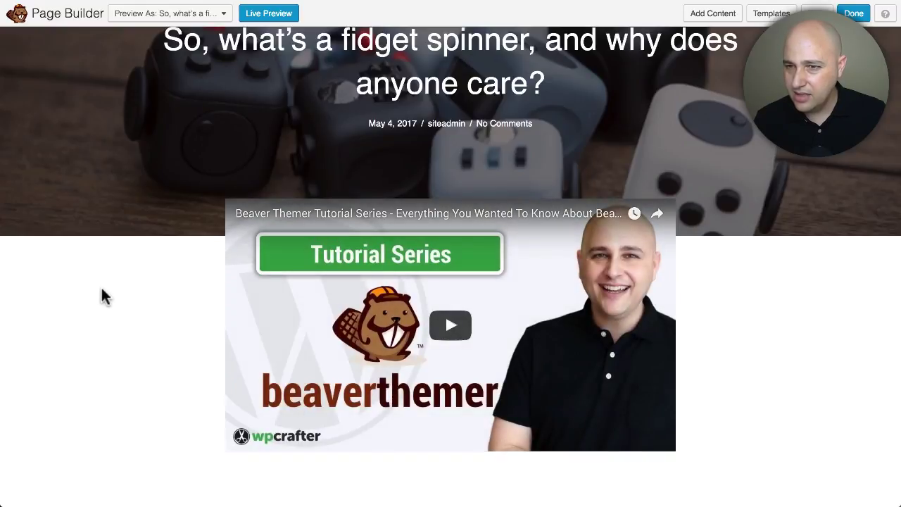
scroll(105, 296, down, 2)
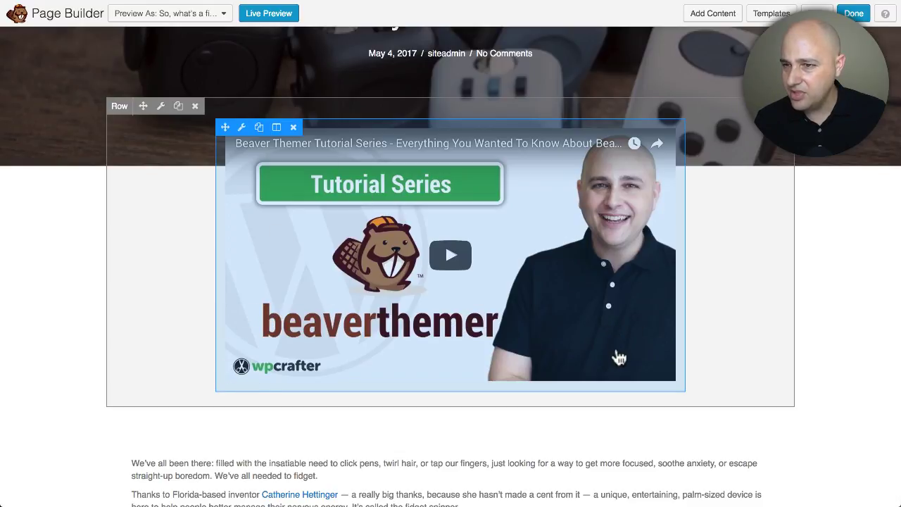
click(242, 127)
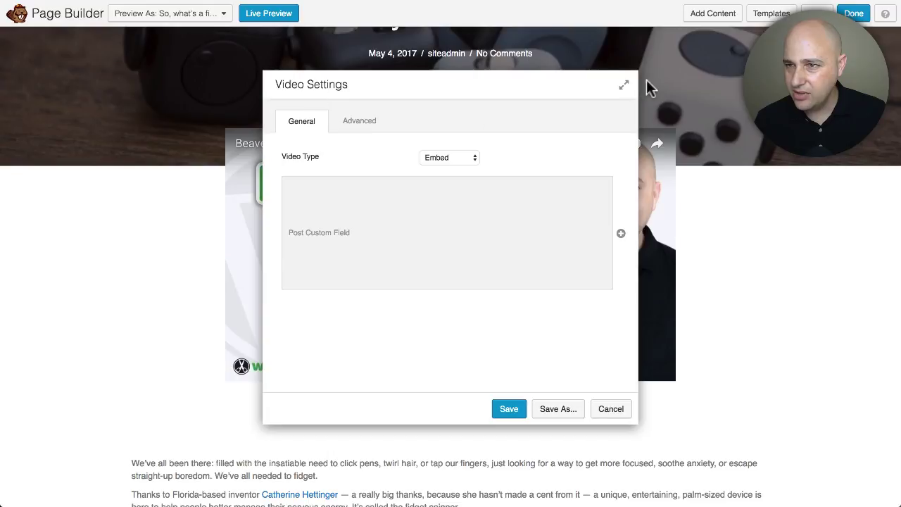
click(610, 411)
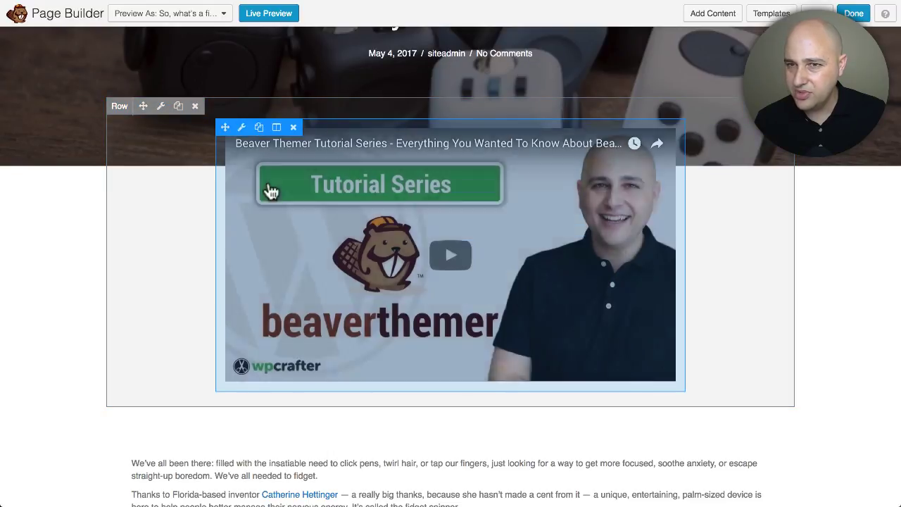
Give the column that holds the video a brownish-grey background color, #8c827c.
mouse_move(278, 133)
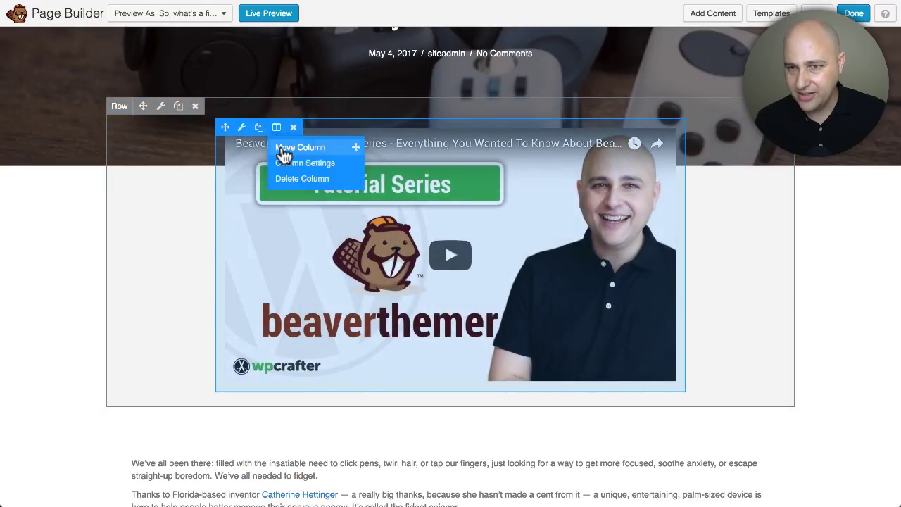
click(281, 161)
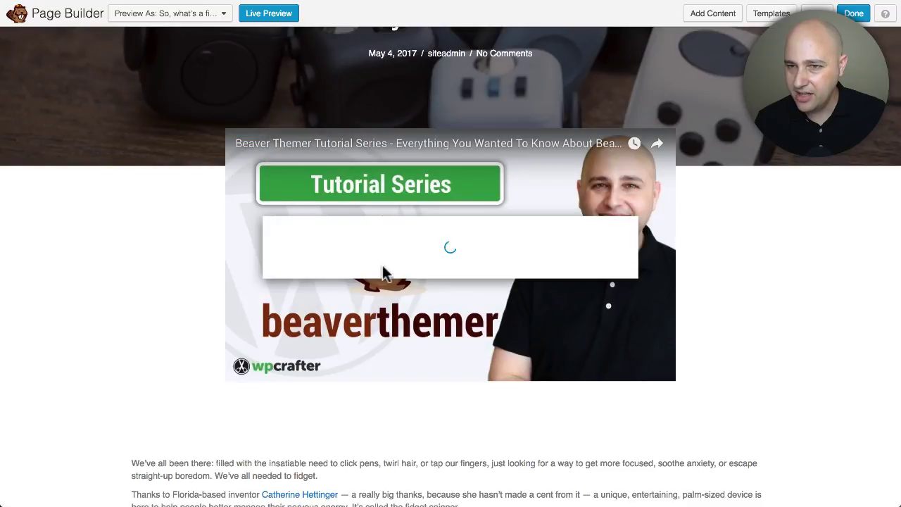
scroll(345, 220, down, 3)
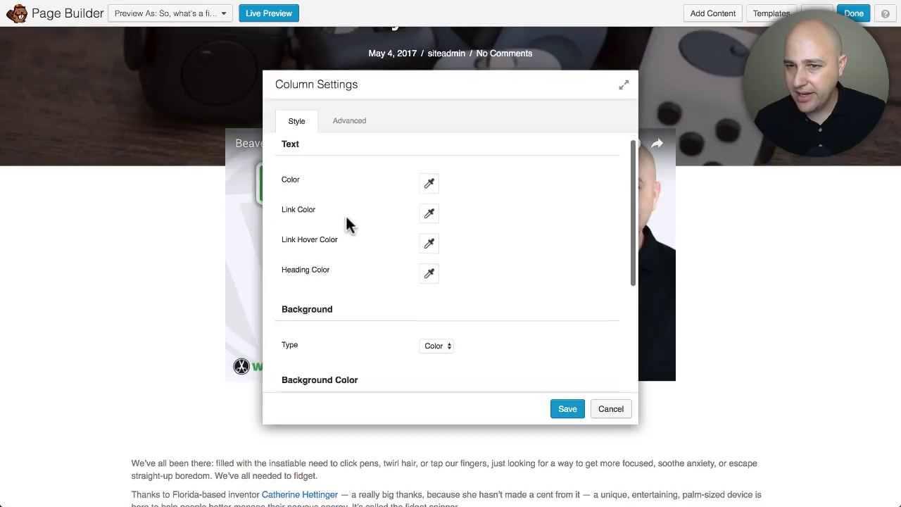
click(431, 254)
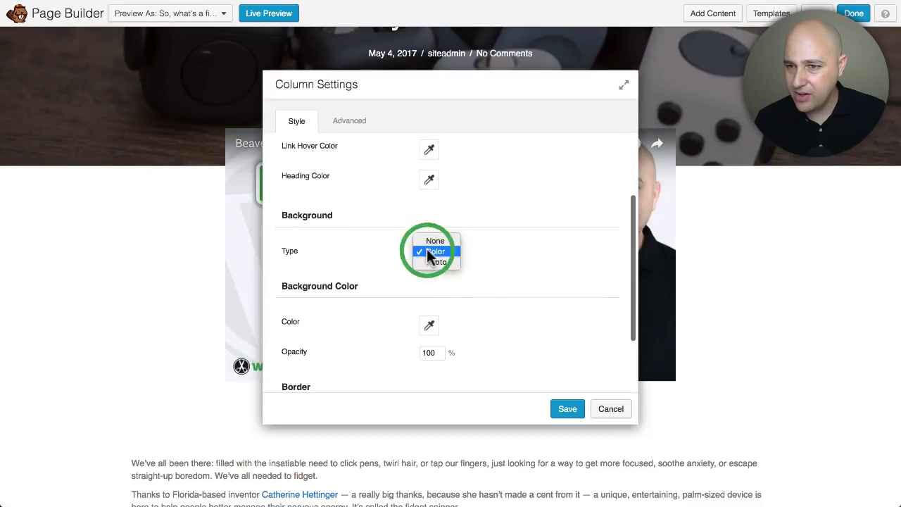
click(368, 259)
scroll(371, 260, down, 2)
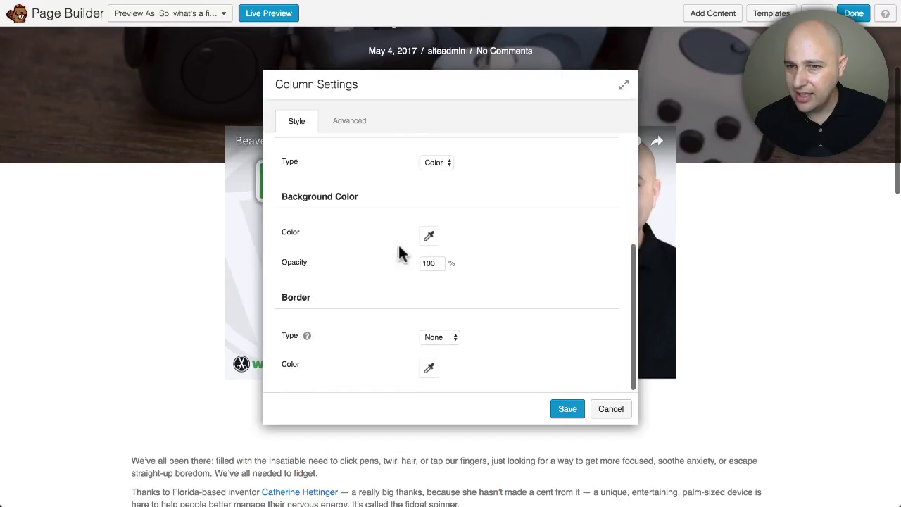
click(429, 236)
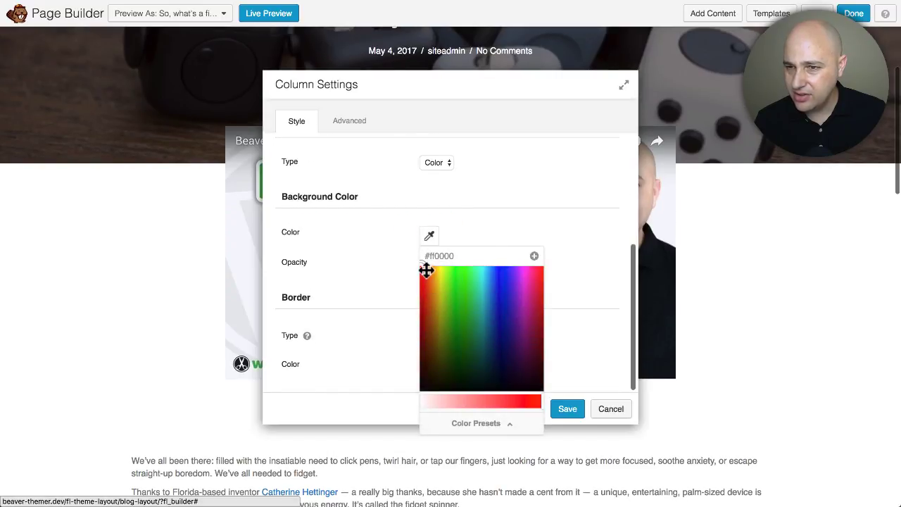
drag(424, 269, 438, 322)
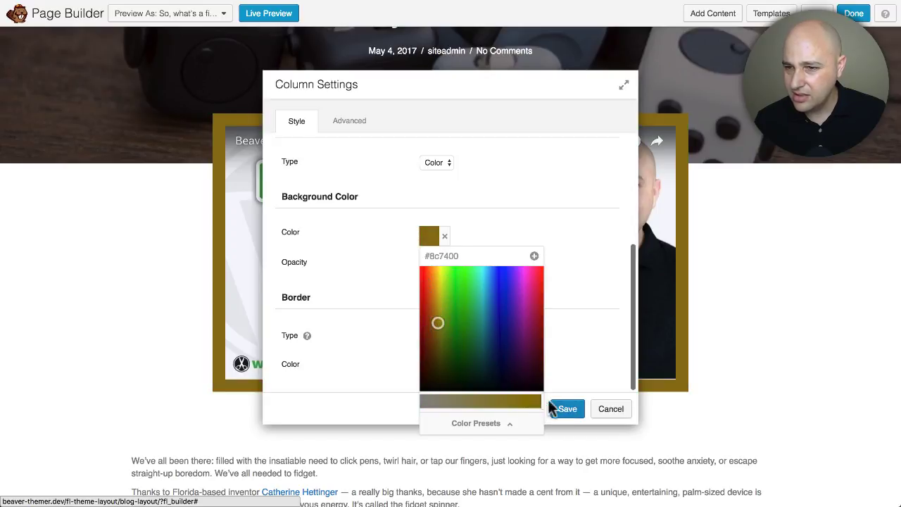
drag(541, 400, 431, 400)
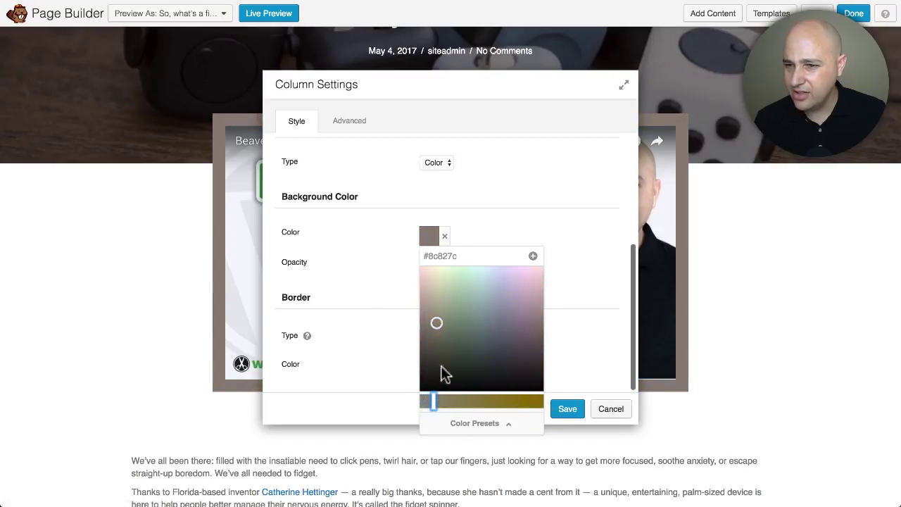
click(349, 290)
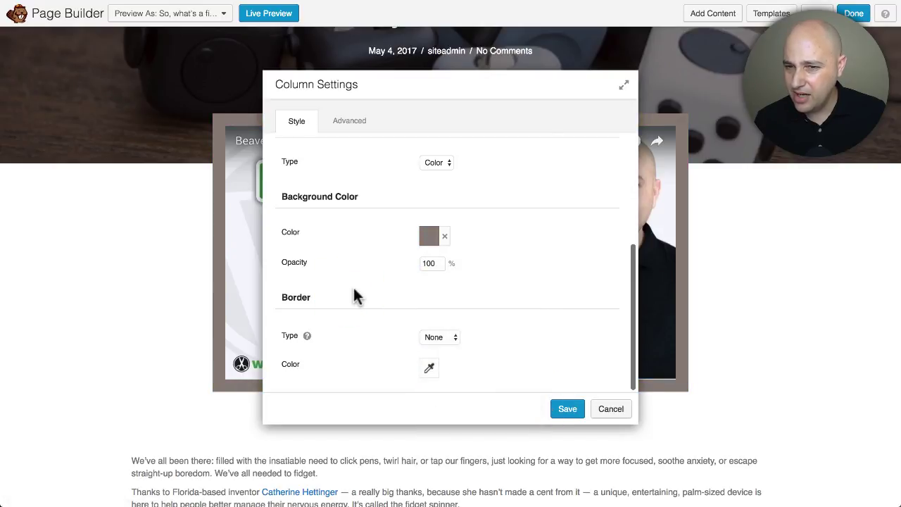
Look through the video column's border types, margins, padding, responsive layout and visibility options.
click(428, 339)
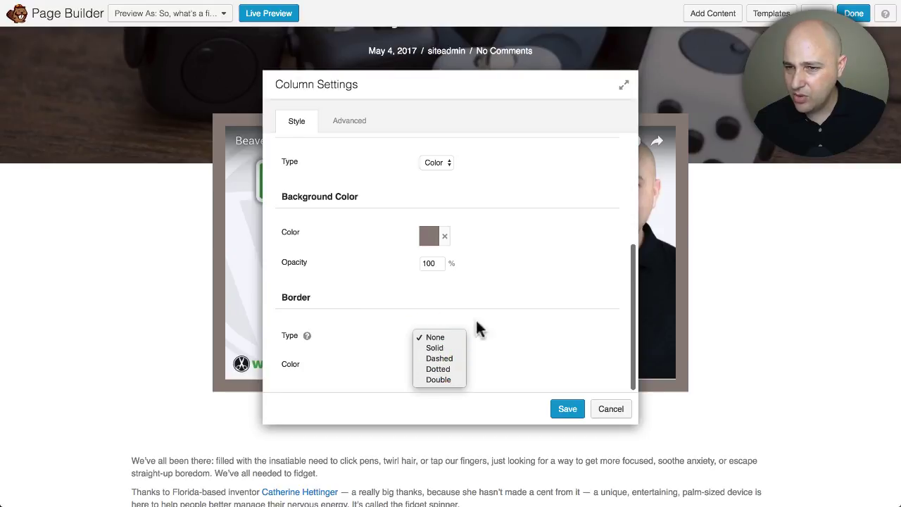
click(504, 315)
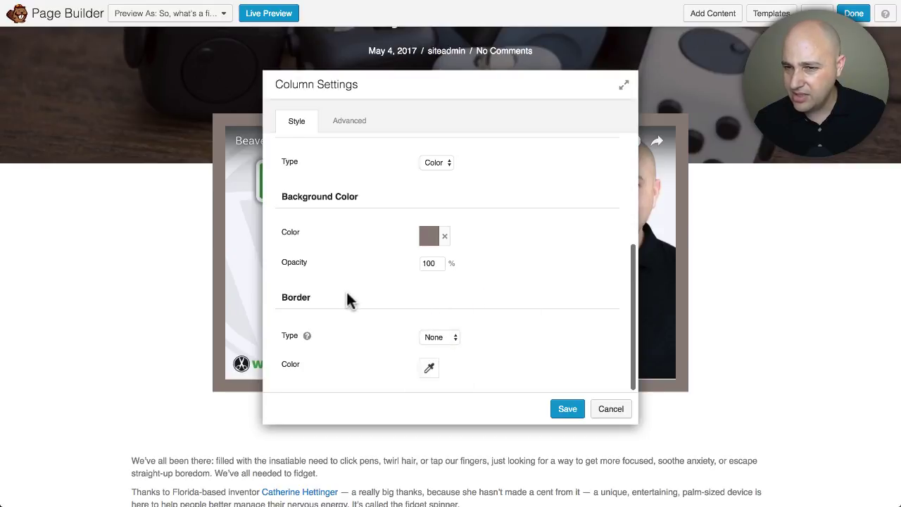
scroll(347, 295, up, 2)
scroll(349, 225, up, 3)
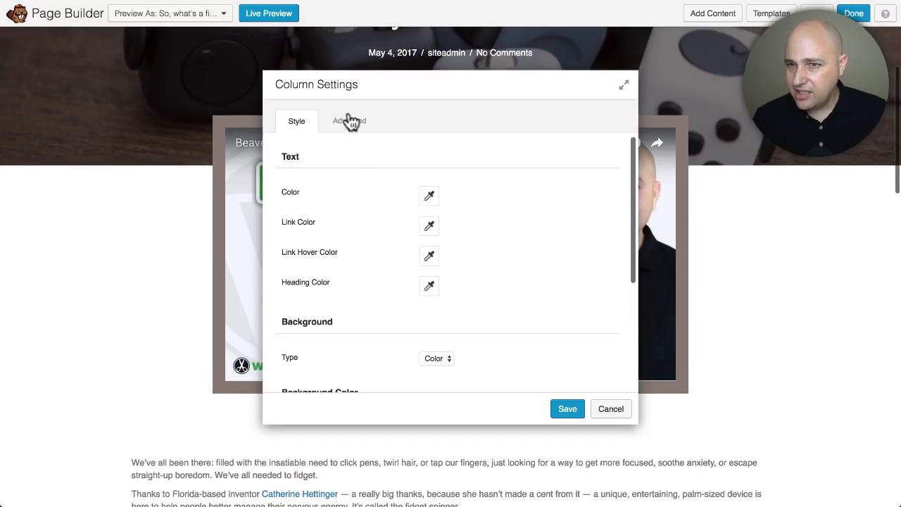
click(352, 129)
scroll(364, 173, down, 6)
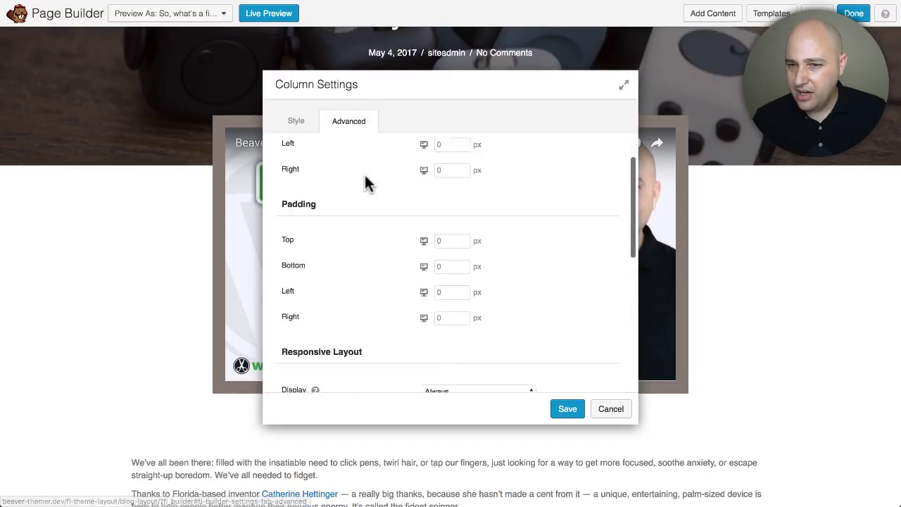
scroll(356, 235, up, 6)
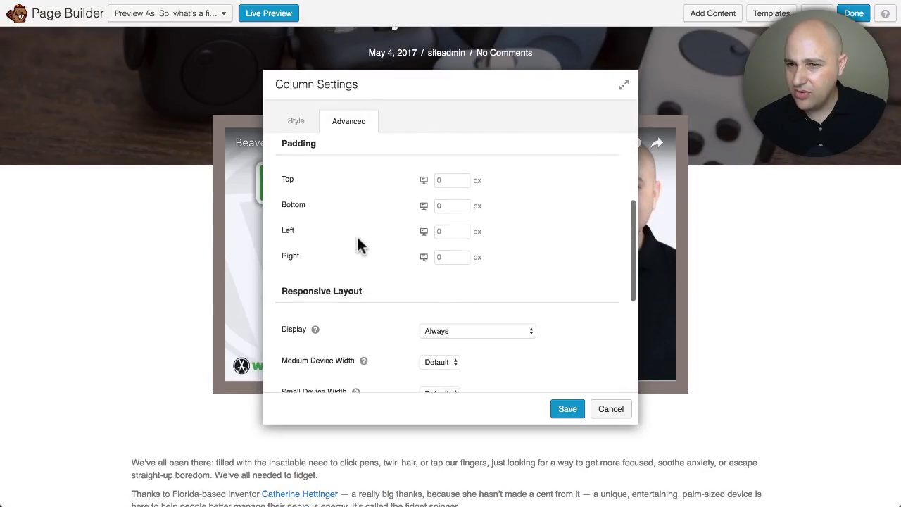
scroll(357, 239, down, 6)
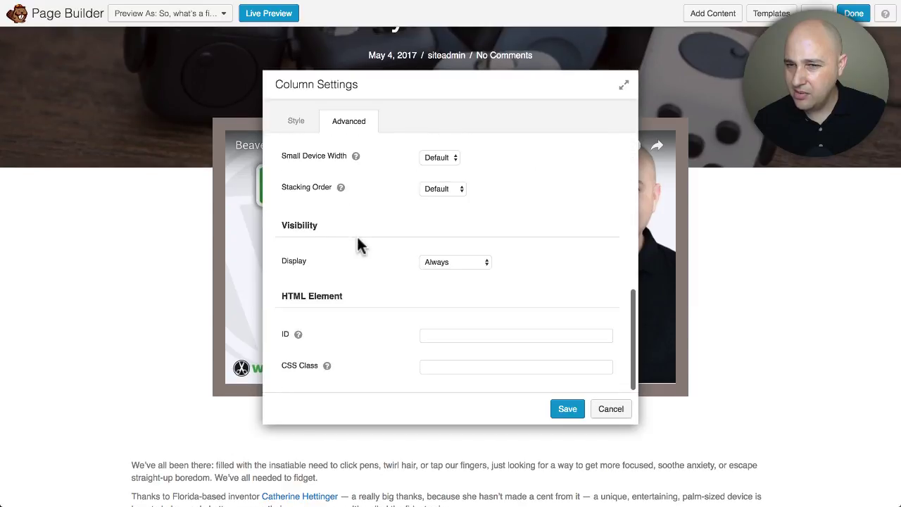
scroll(357, 244, up, 6)
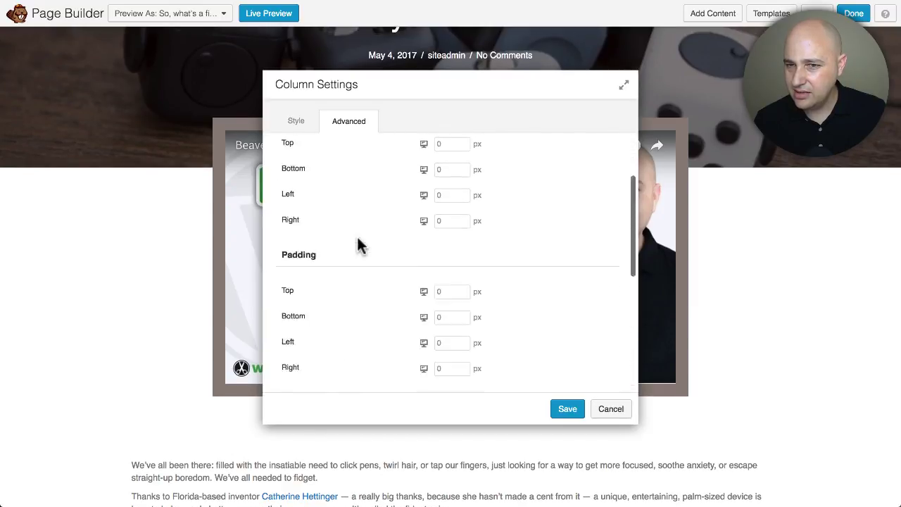
click(302, 120)
scroll(336, 226, down, 3)
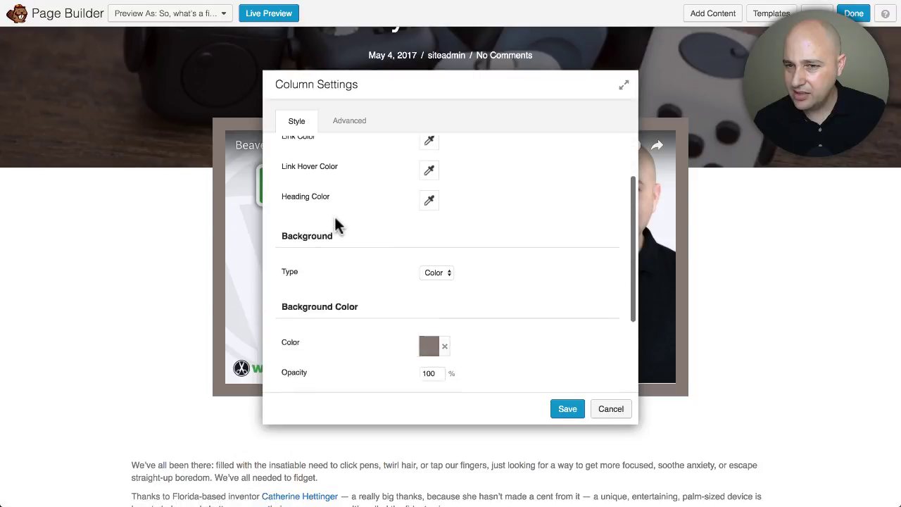
scroll(336, 225, down, 2)
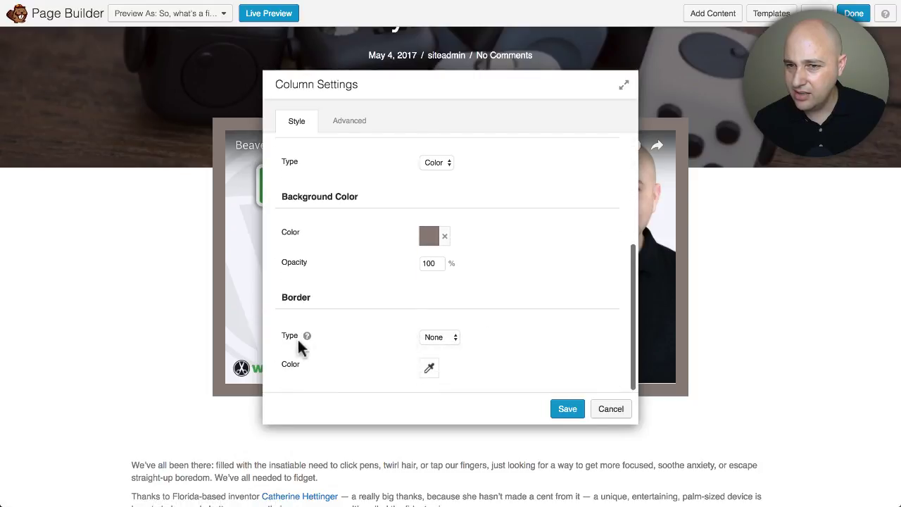
Leave the video column's border type at None and save the column settings.
click(433, 338)
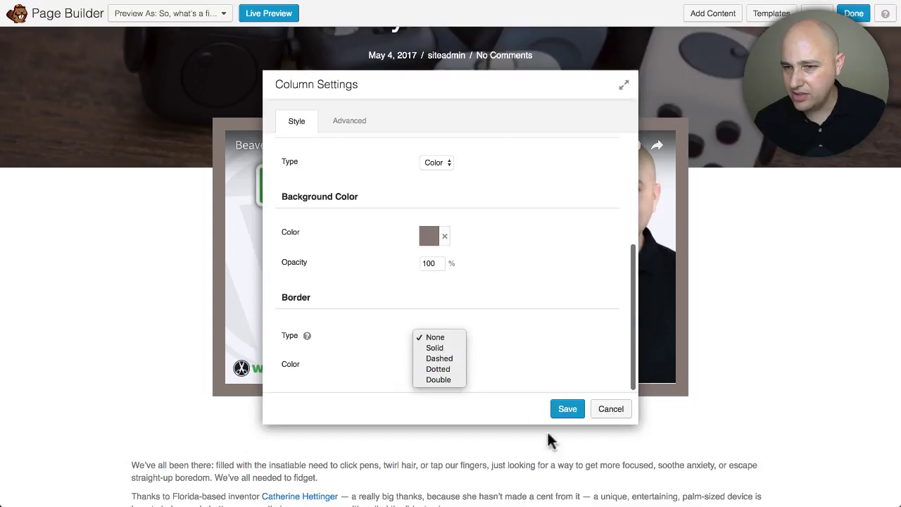
click(560, 414)
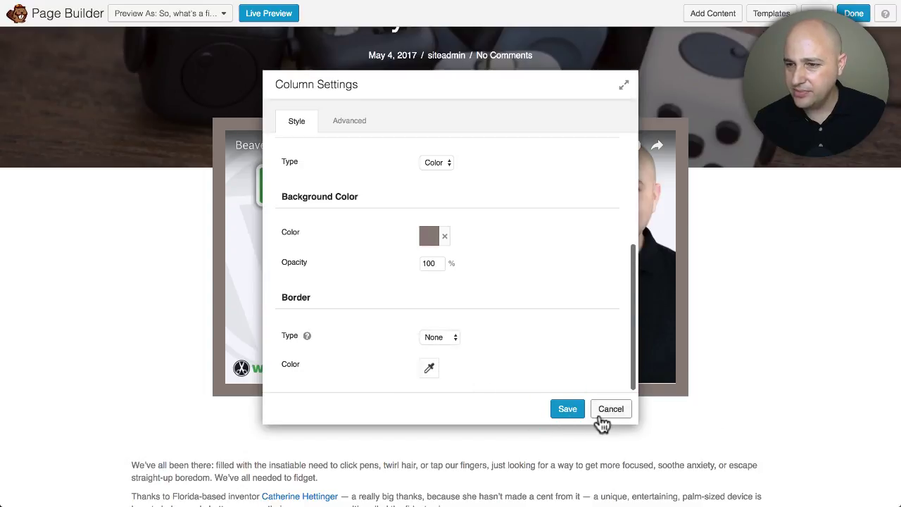
click(561, 408)
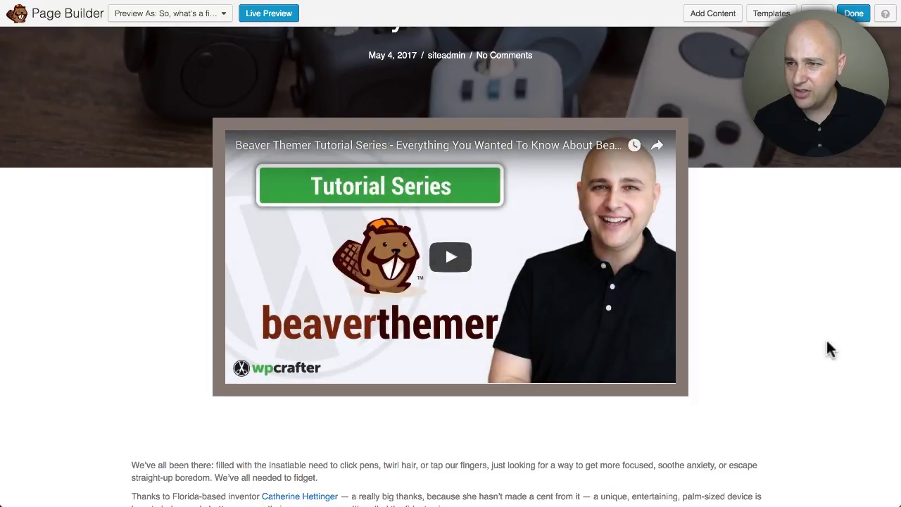
Review the framed video in the layout, finish editing and publish the changes.
scroll(827, 342, up, 3)
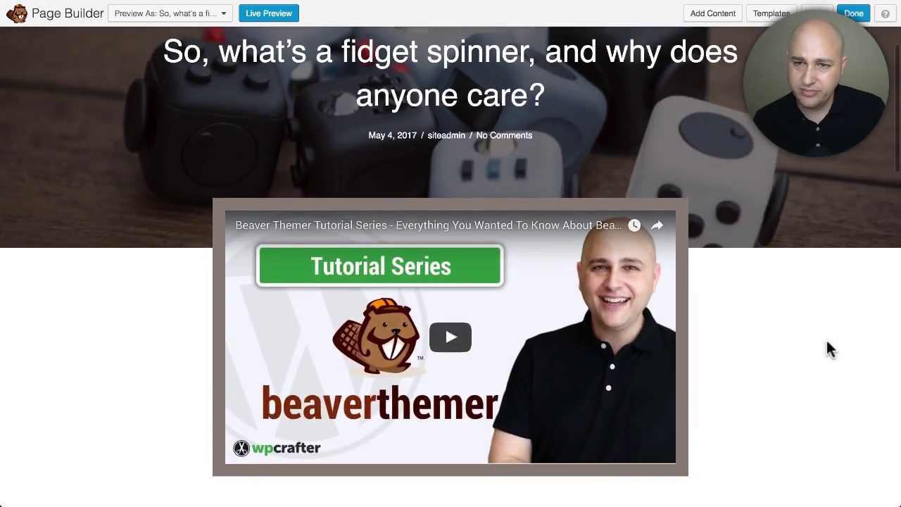
scroll(827, 342, down, 5)
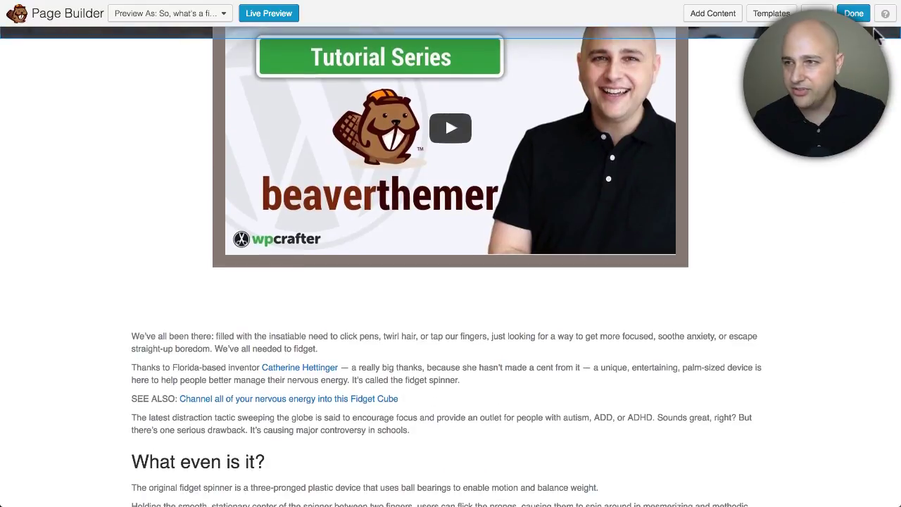
click(853, 13)
click(450, 224)
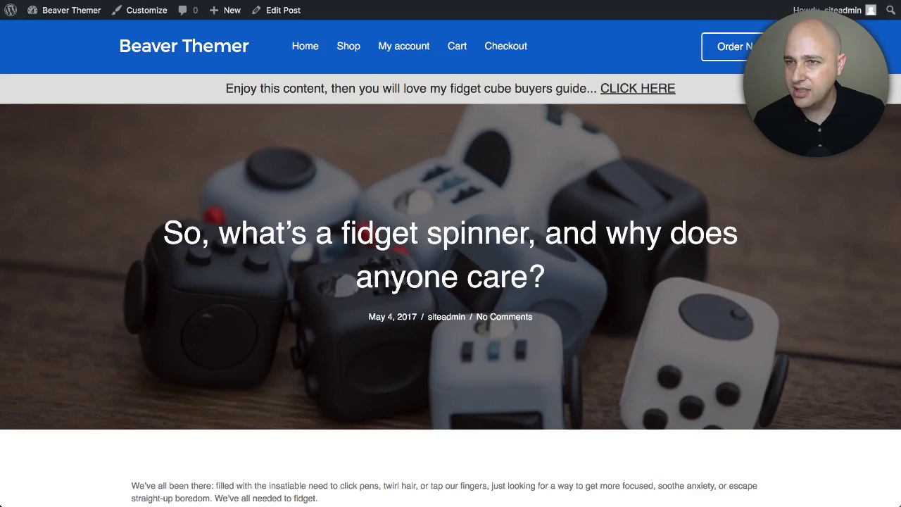
Examine the published fidget spinner post, checking how the framed video overlaps the header and sits above the article text.
click(71, 10)
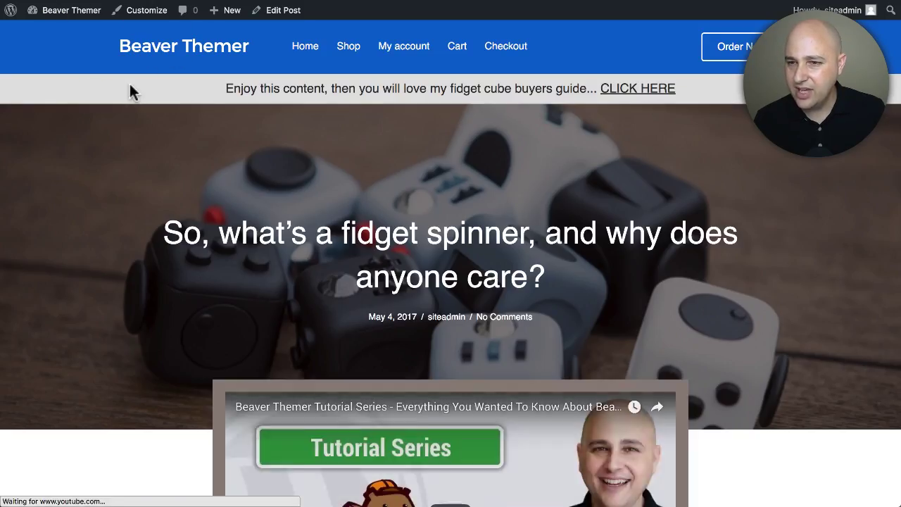
scroll(129, 81, down, 5)
scroll(130, 91, up, 1)
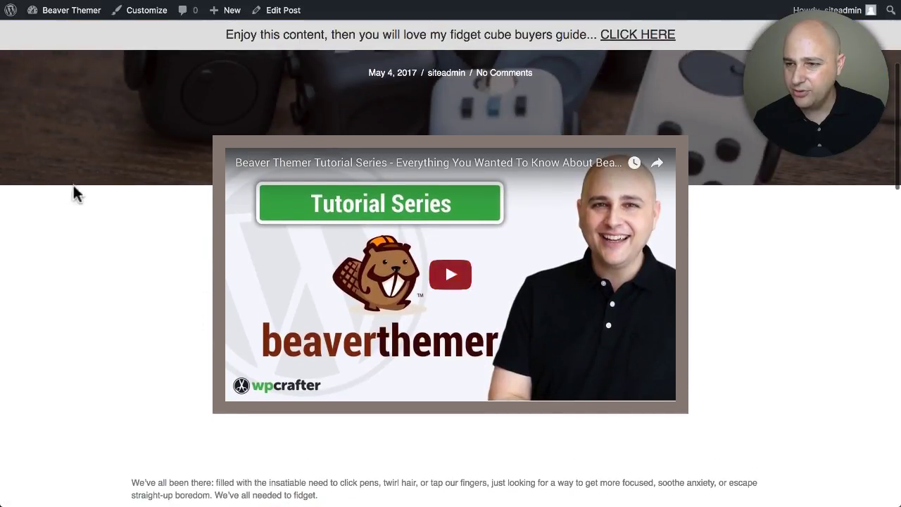
scroll(98, 148, down, 3)
scroll(124, 145, down, 10)
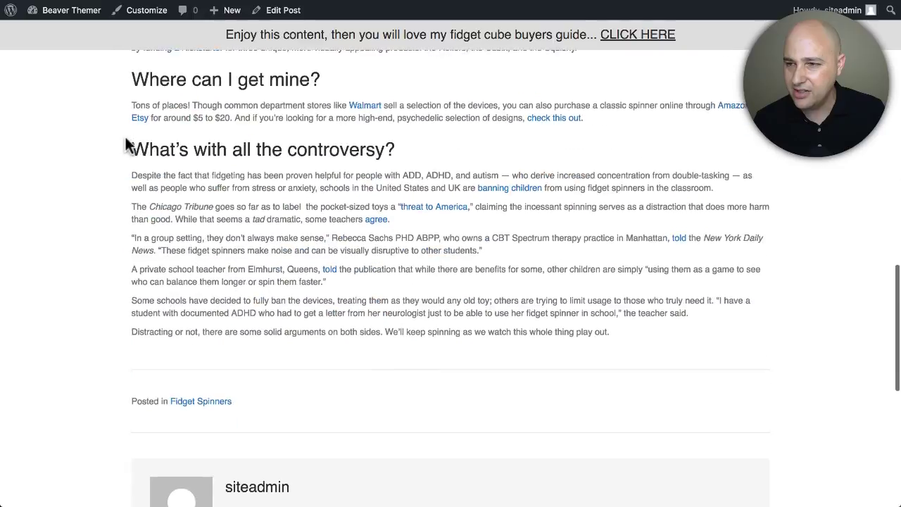
scroll(125, 144, up, 14)
scroll(125, 145, up, 5)
scroll(125, 144, down, 12)
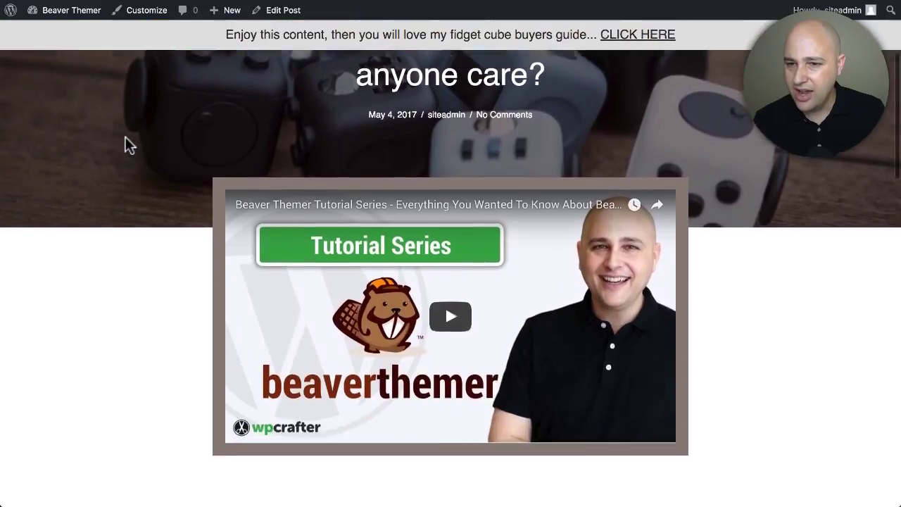
scroll(126, 144, up, 3)
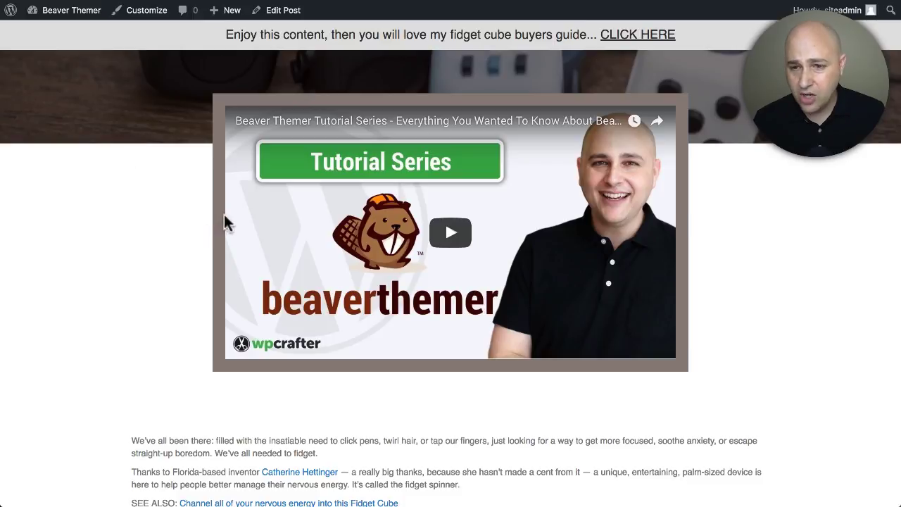
scroll(253, 217, down, 3)
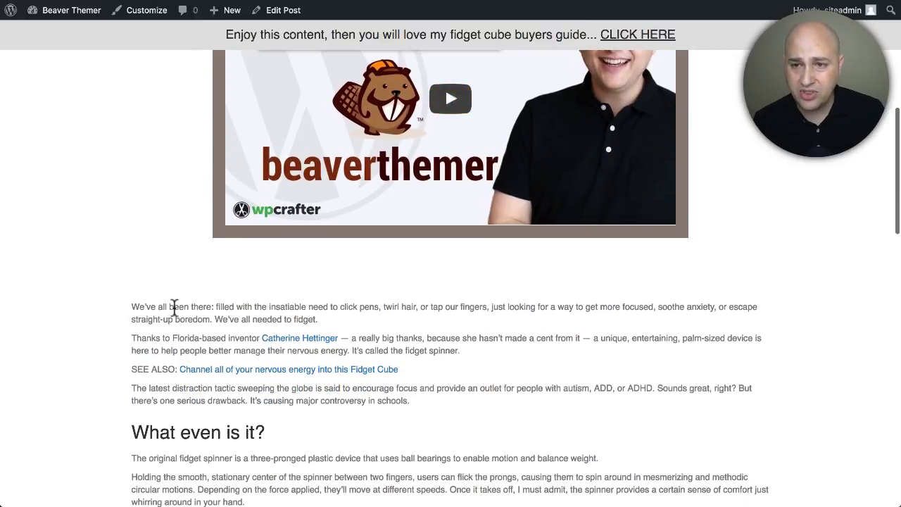
scroll(175, 308, up, 4)
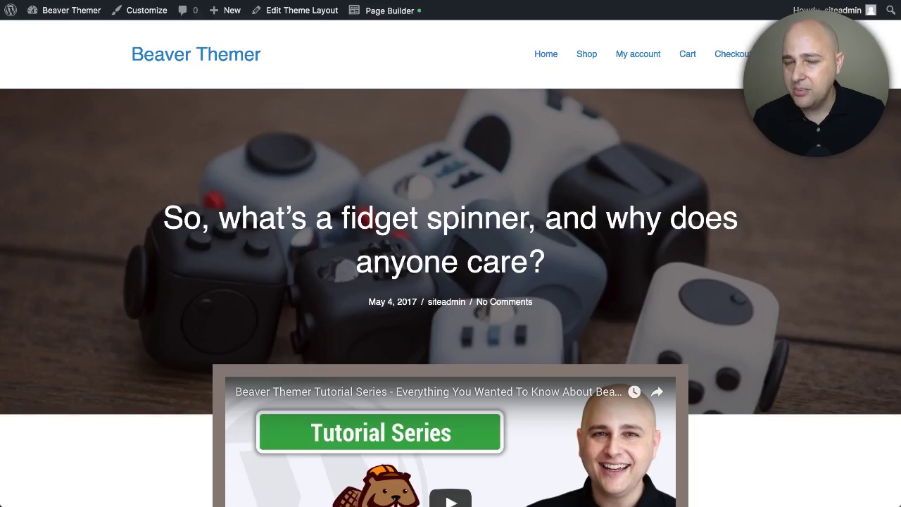
Open the WordPress dashboard's plugin installer and search for Advanced Custom Fields.
click(57, 33)
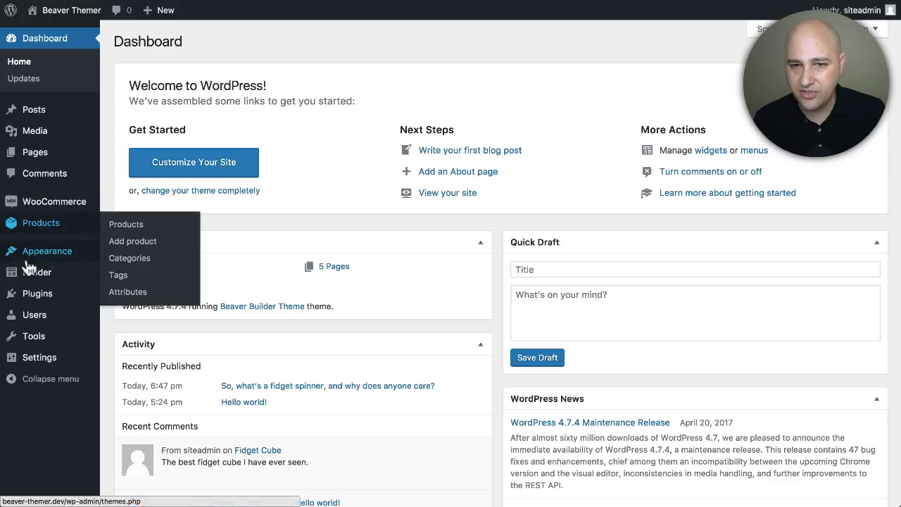
click(124, 312)
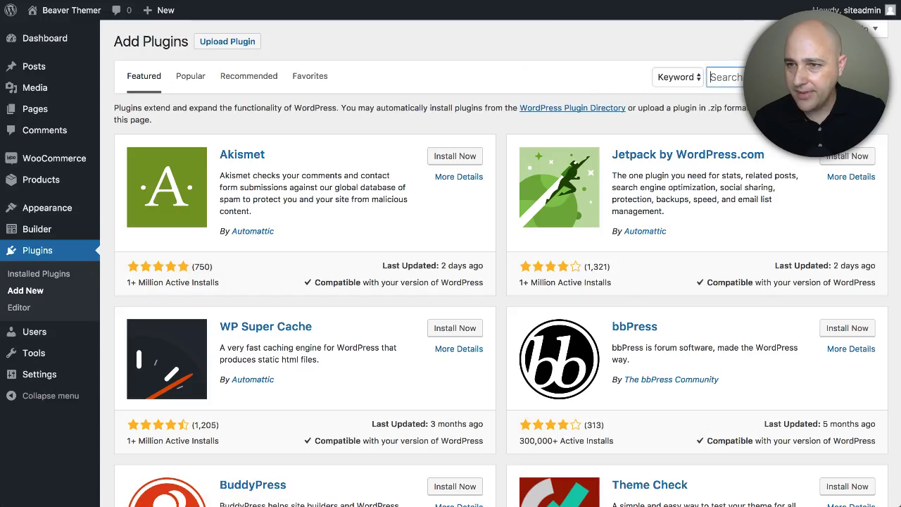
text(advanc)
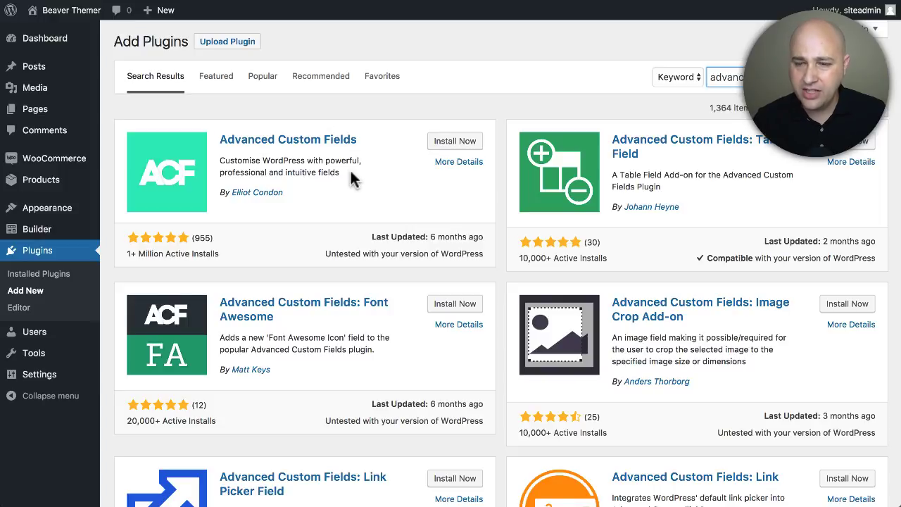
Install and activate the Advanced Custom Fields plugin.
click(467, 142)
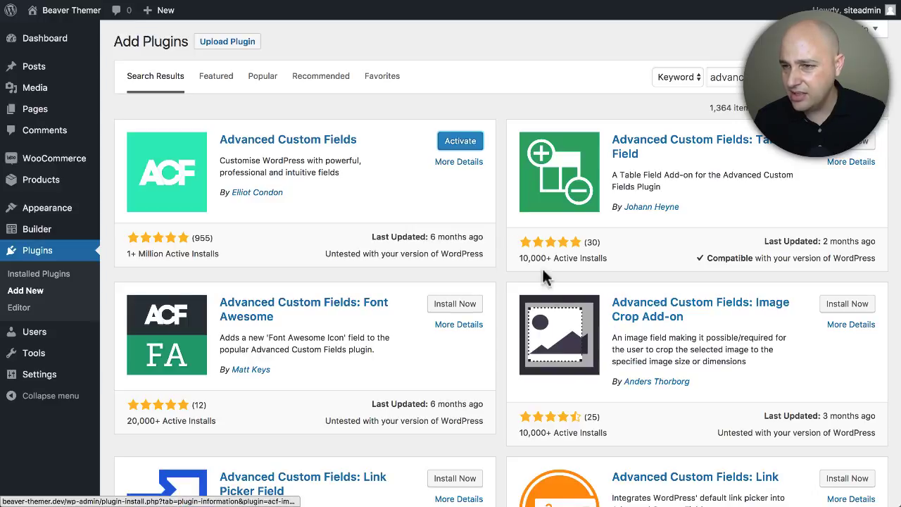
click(472, 144)
scroll(376, 168, down, 5)
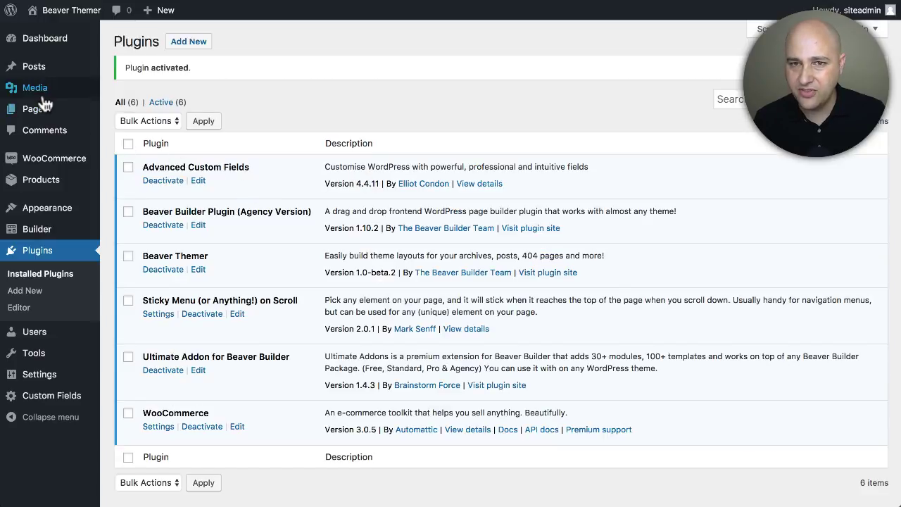
Create a new custom field group titled Video Post.
mouse_move(24, 114)
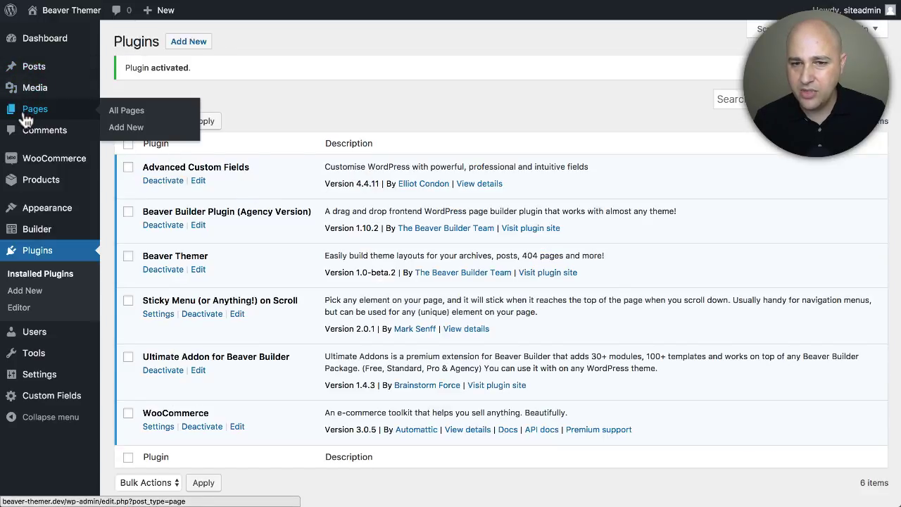
mouse_move(45, 397)
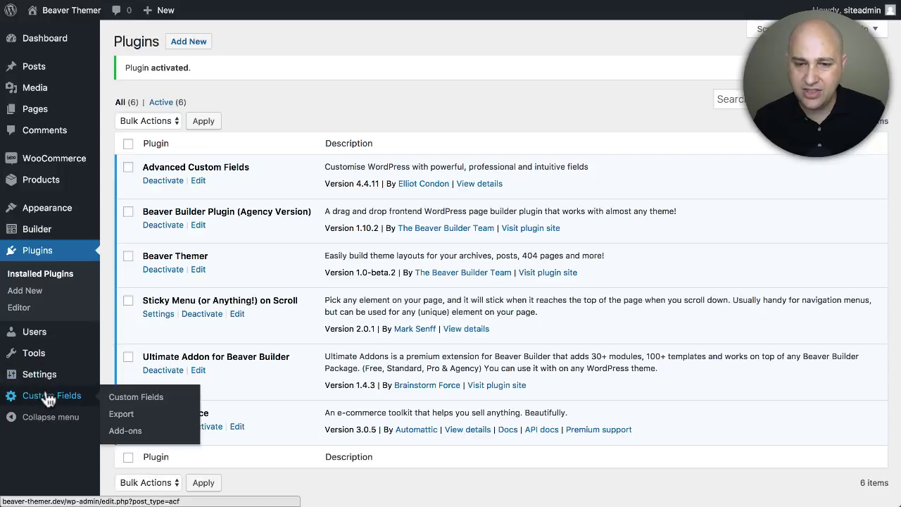
click(46, 397)
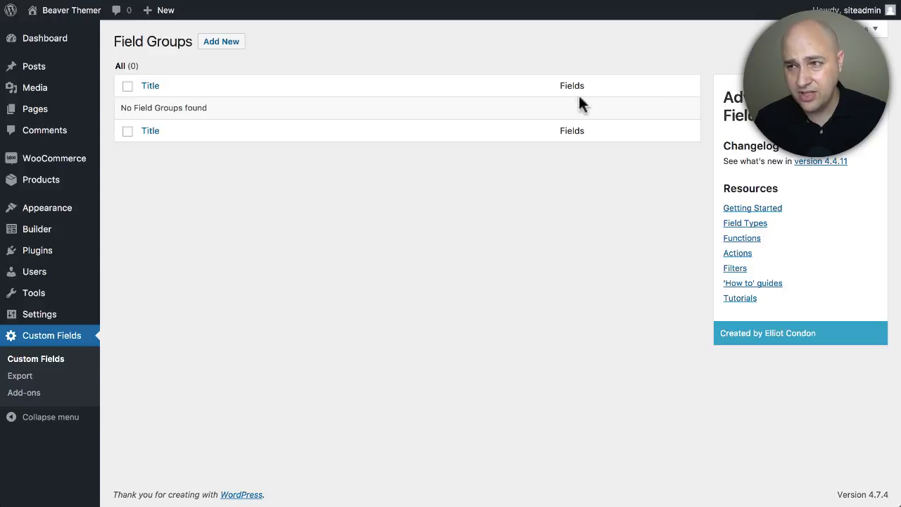
click(215, 47)
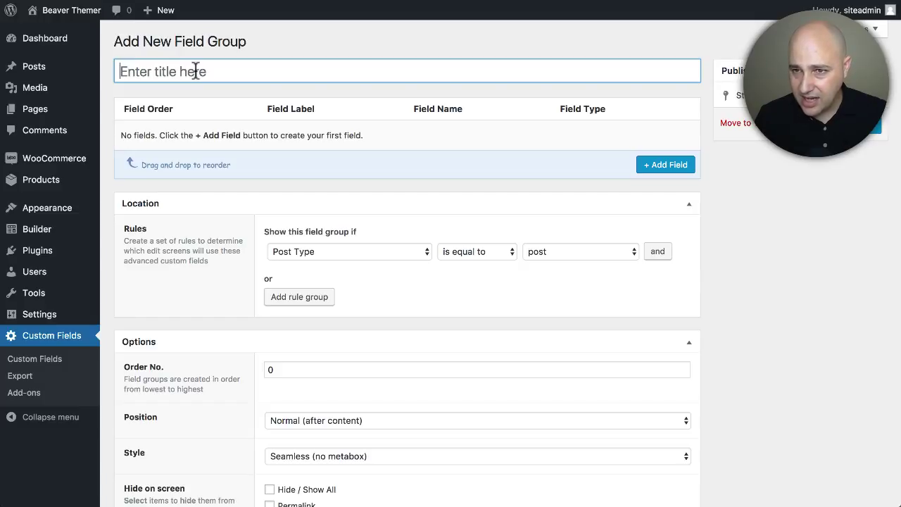
text(Video Post)
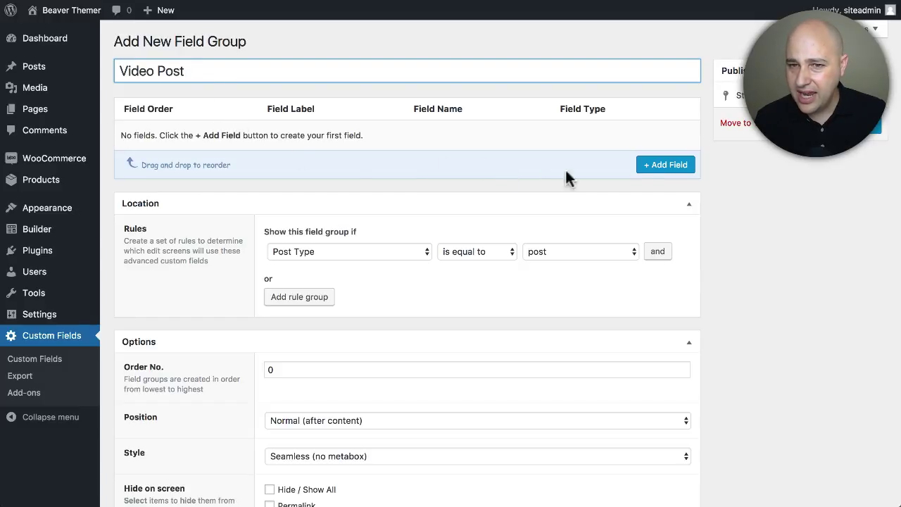
Add a field to the Video Post group with the label Video Embed and the name video-embed-code.
click(666, 169)
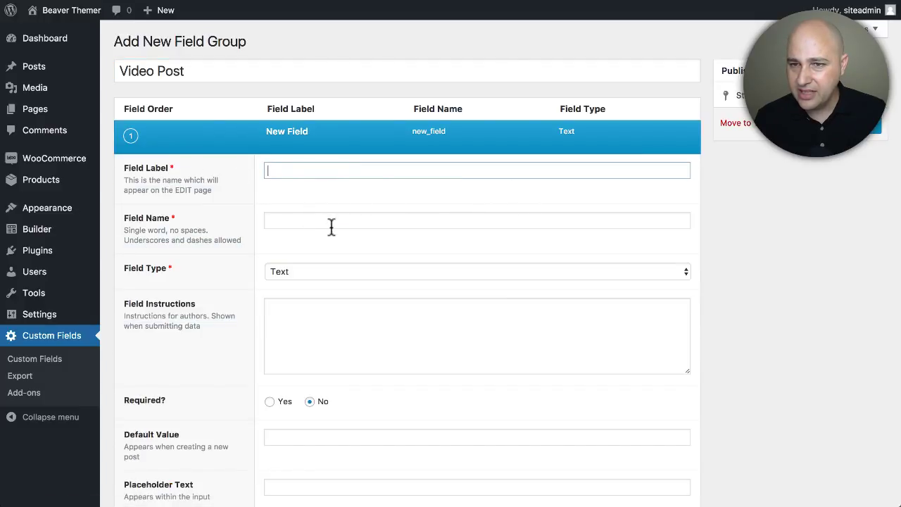
text(Video Embed)
key(Tab)
text(video-embed-code)
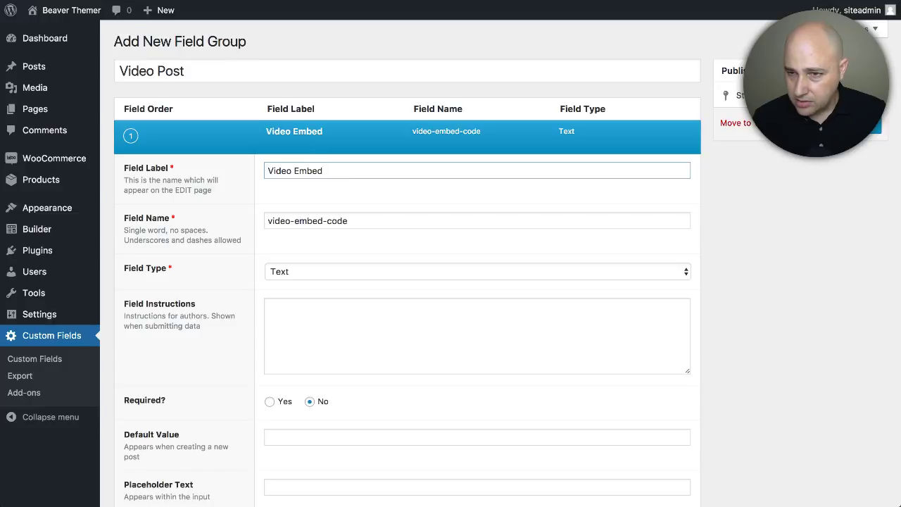
click(364, 190)
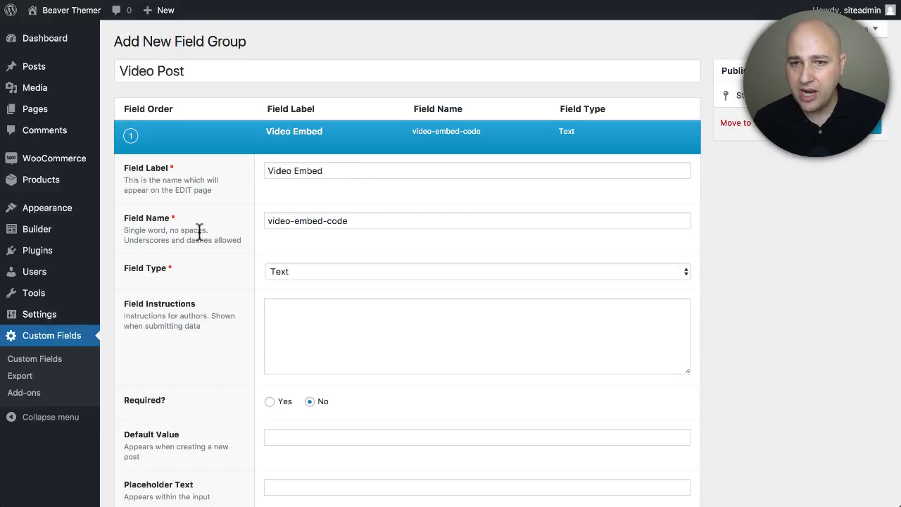
Review the available field types and keep Text for the Video Embed field.
scroll(200, 232, down, 2)
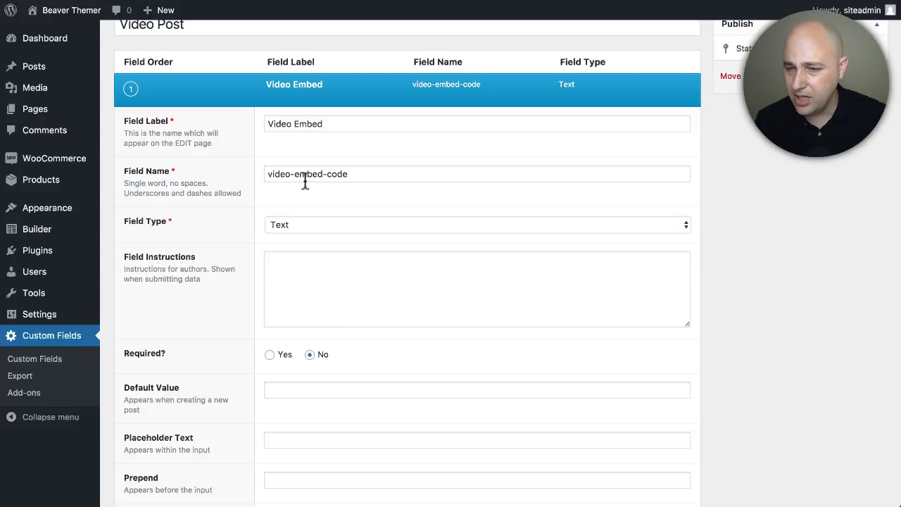
scroll(239, 193, down, 2)
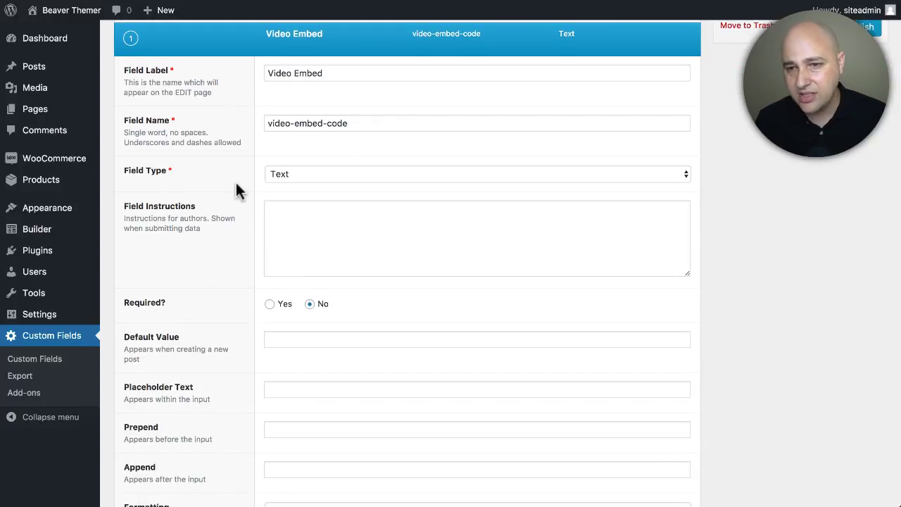
scroll(237, 186, down, 4)
click(360, 83)
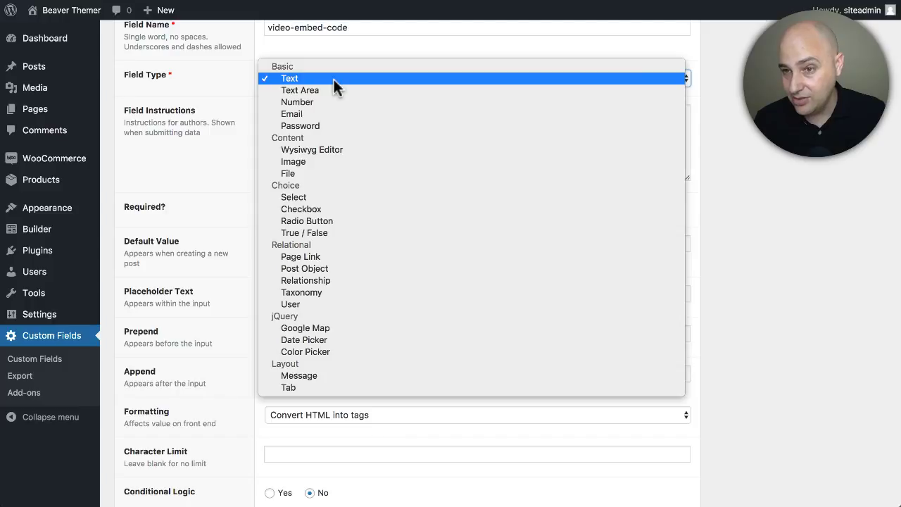
click(333, 79)
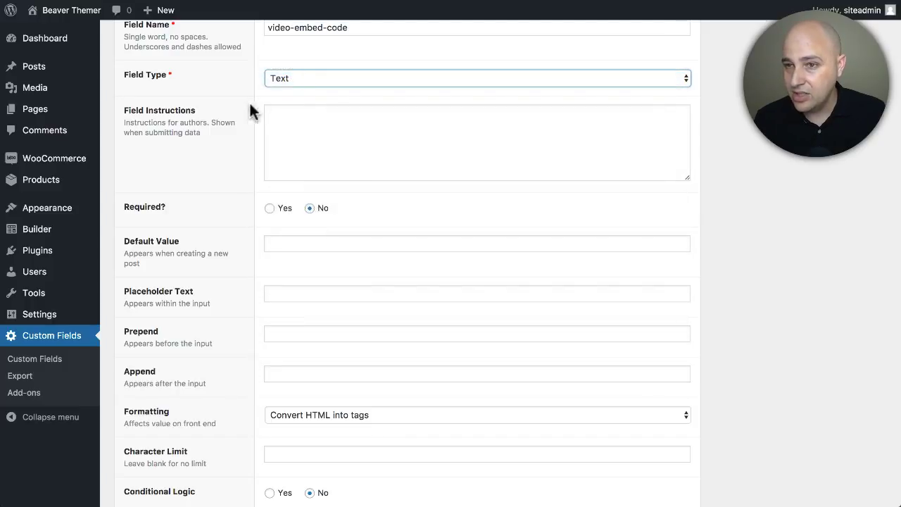
Look through the Video Embed field's instructions, required, default value, formatting and conditional logic options and the group's location rules.
scroll(240, 98, down, 1)
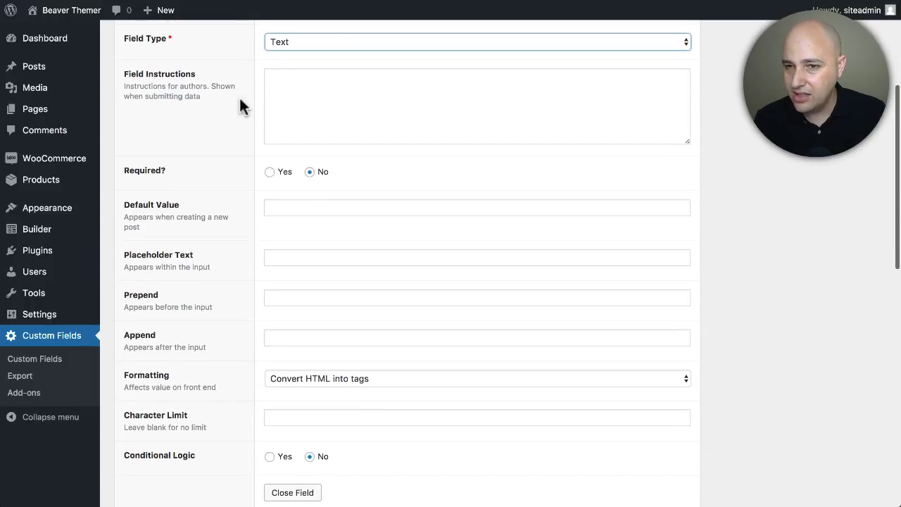
click(496, 103)
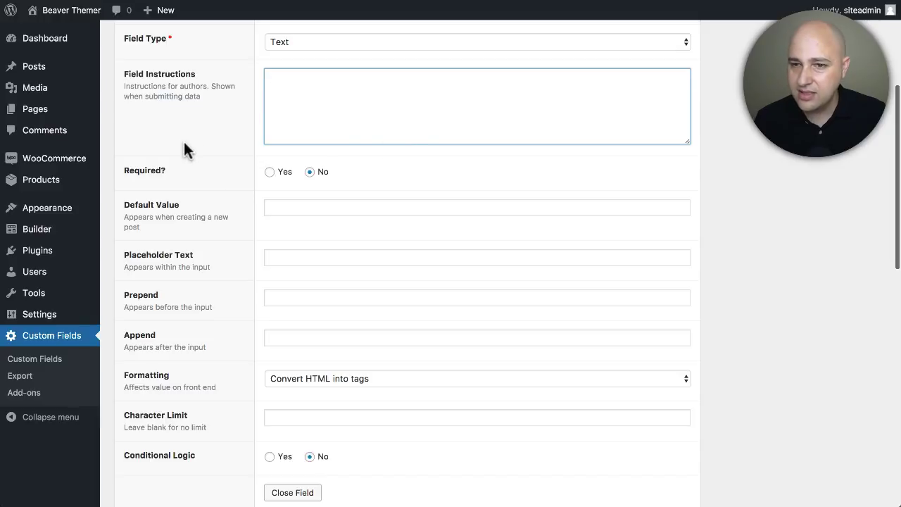
scroll(211, 135, down, 2)
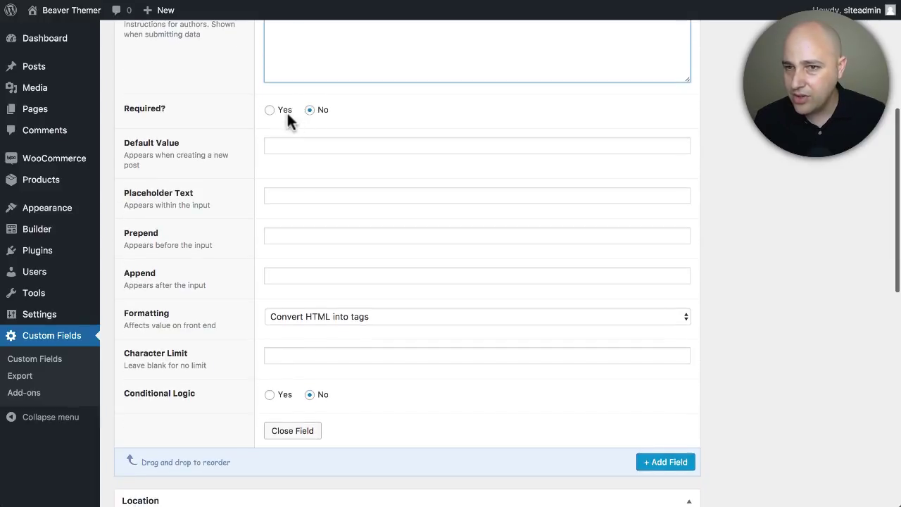
scroll(287, 112, down, 2)
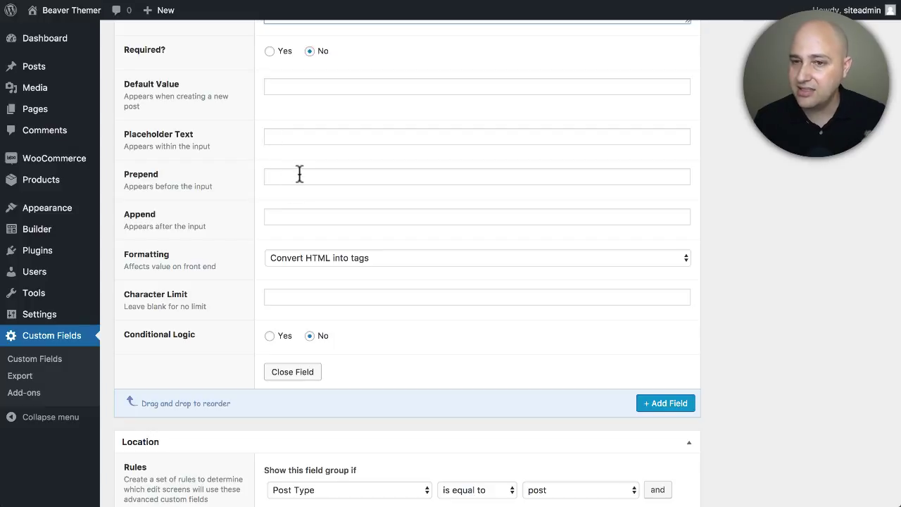
scroll(300, 173, down, 4)
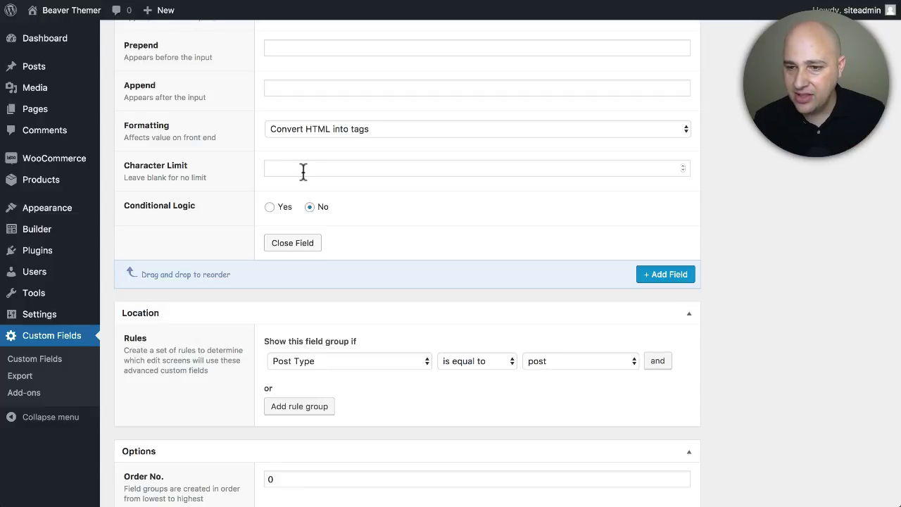
Review the location rule choices and keep the Video Post group shown where Post Type is equal to post.
scroll(303, 173, down, 2)
scroll(229, 142, down, 4)
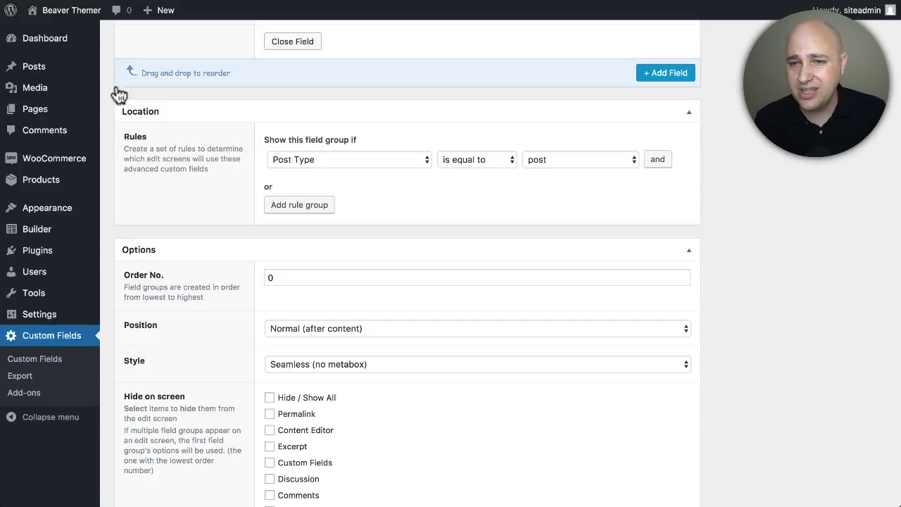
click(355, 161)
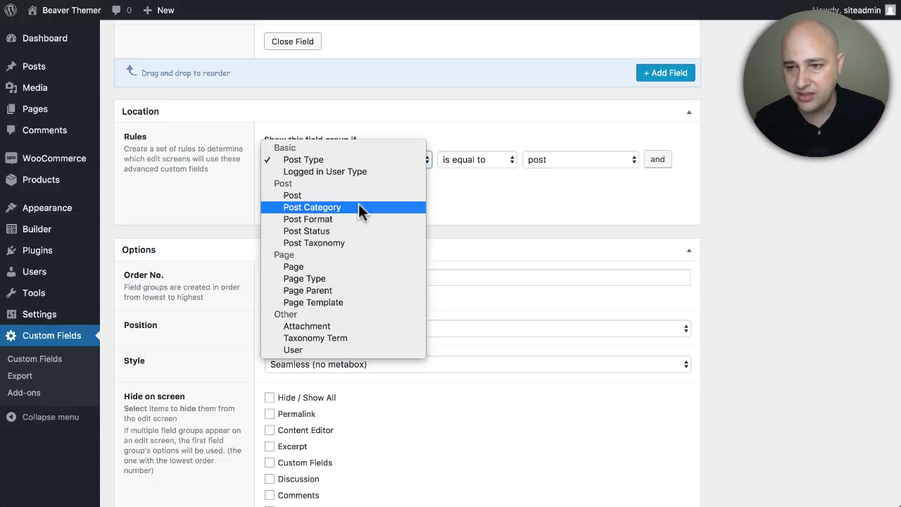
click(337, 166)
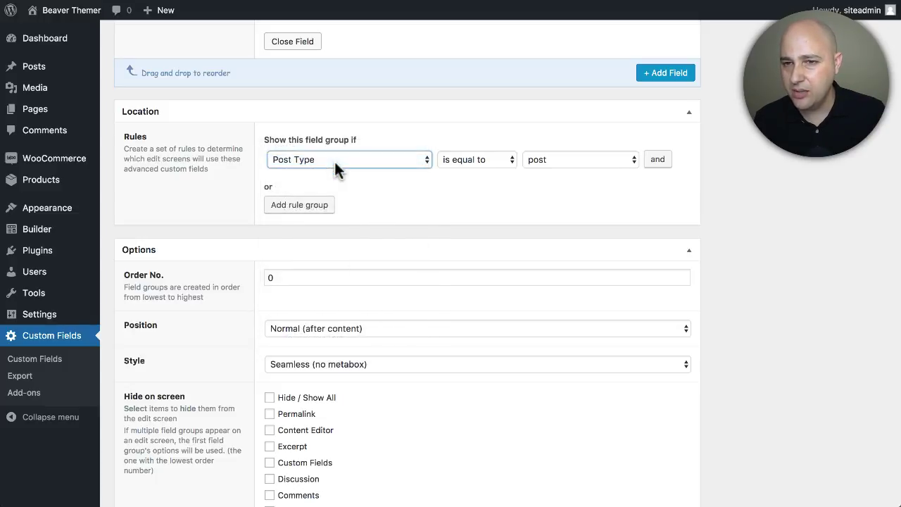
click(545, 164)
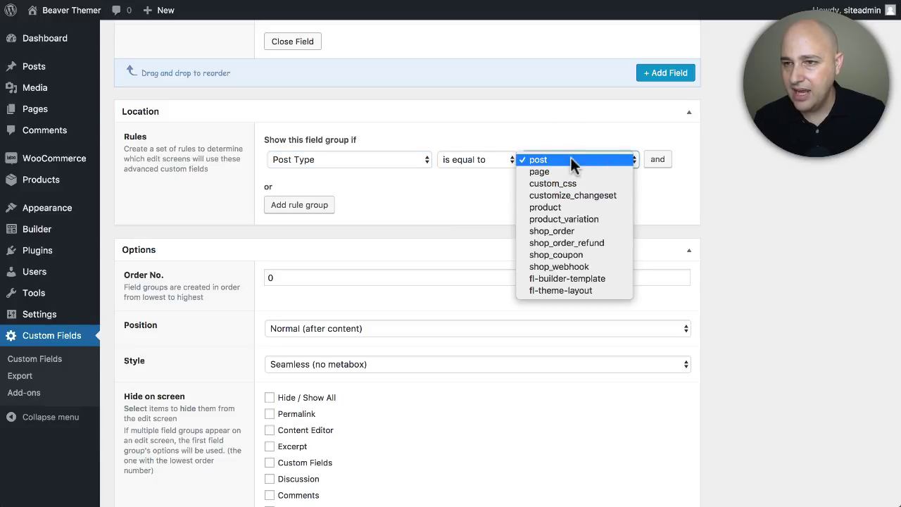
click(539, 154)
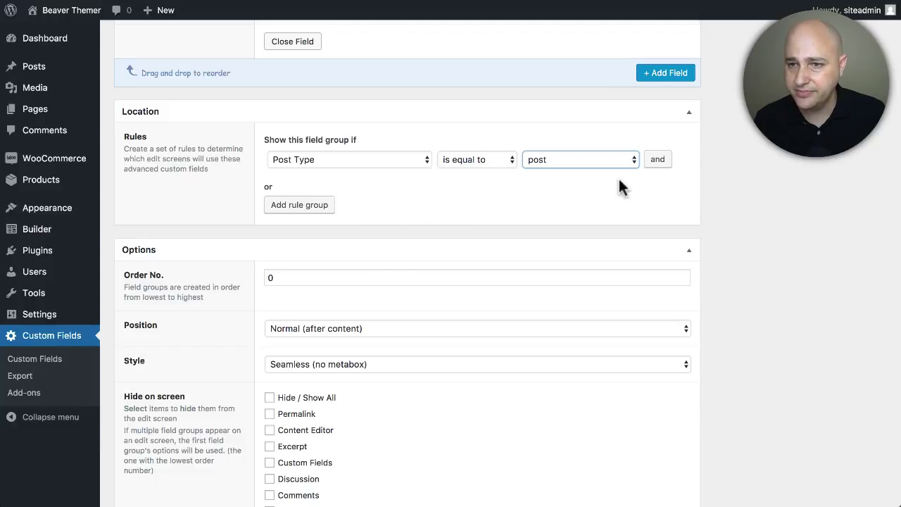
Publish the Video Post field group with its default display options and return to the list of field groups.
scroll(497, 209, down, 5)
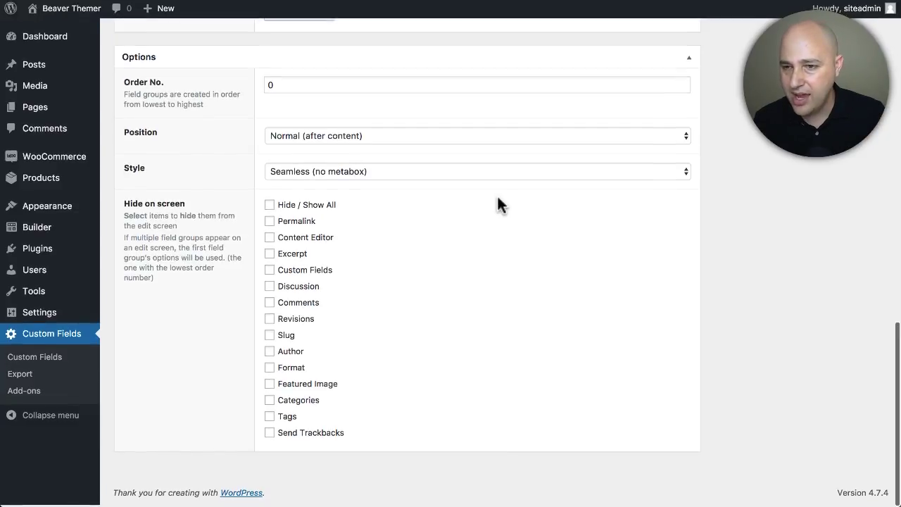
scroll(733, 239, up, 20)
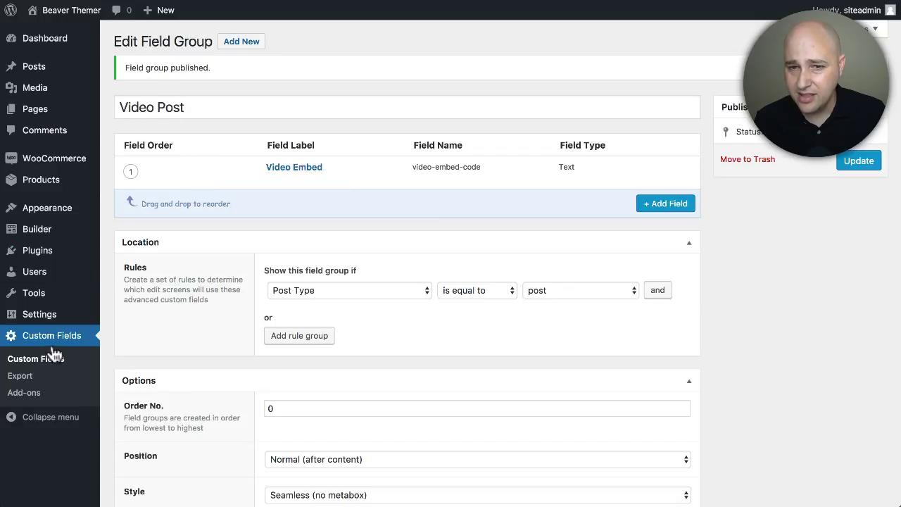
click(29, 365)
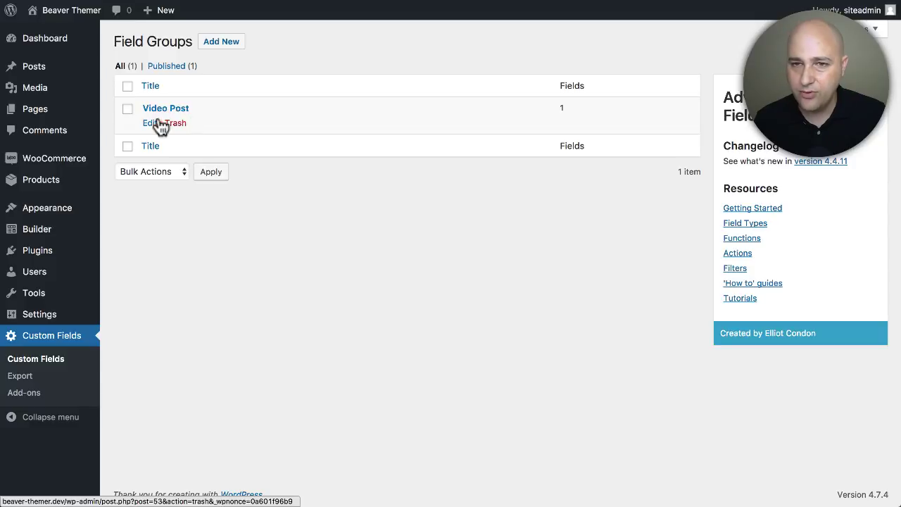
Open the post "So, what's a fidget spinner, and why does anyone care?" for editing and go to its Video Embed field.
click(39, 72)
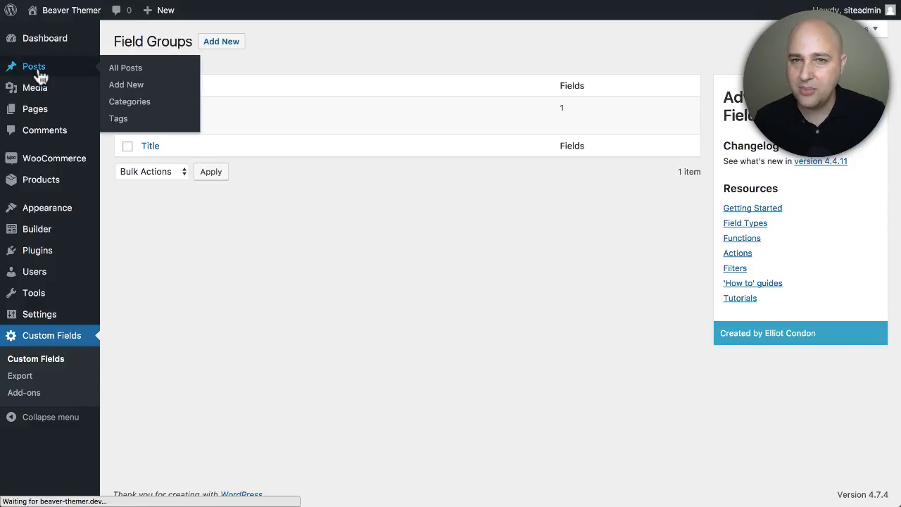
click(257, 134)
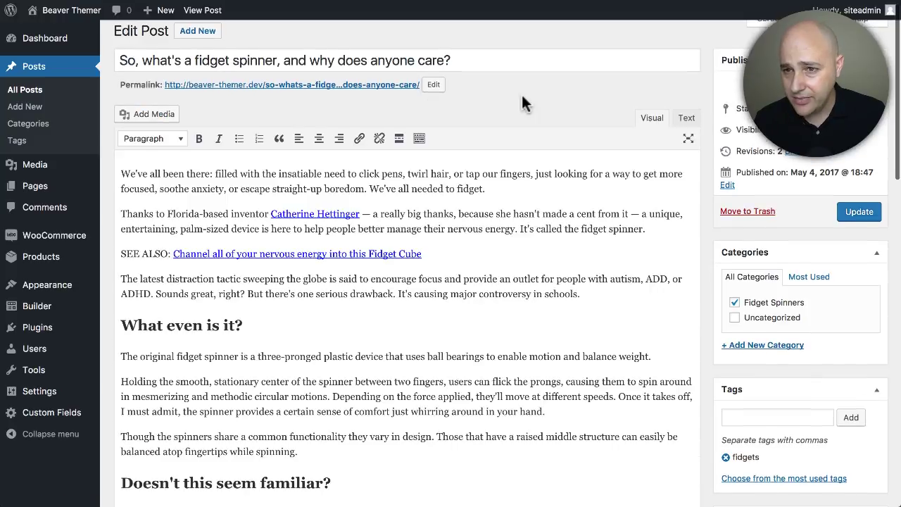
scroll(522, 103, down, 15)
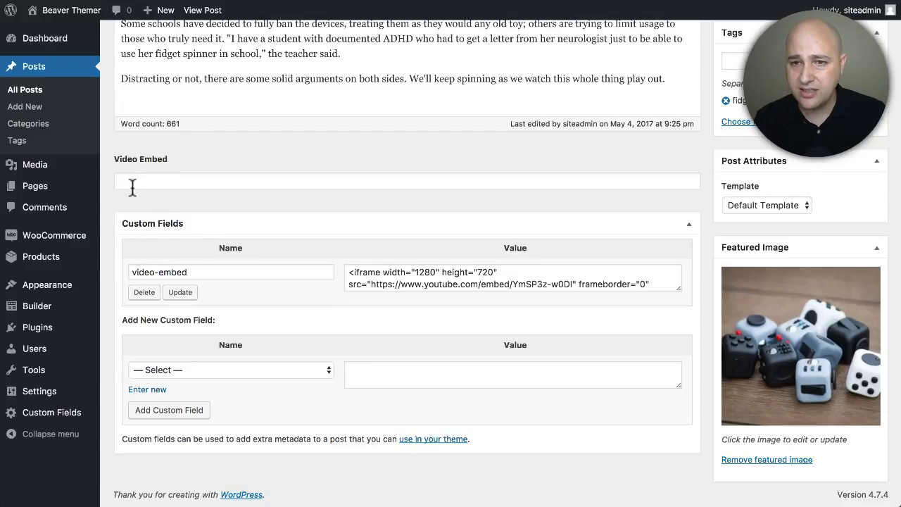
Copy the YouTube iframe code from the post's video-embed custom field into the Video Embed field.
click(226, 177)
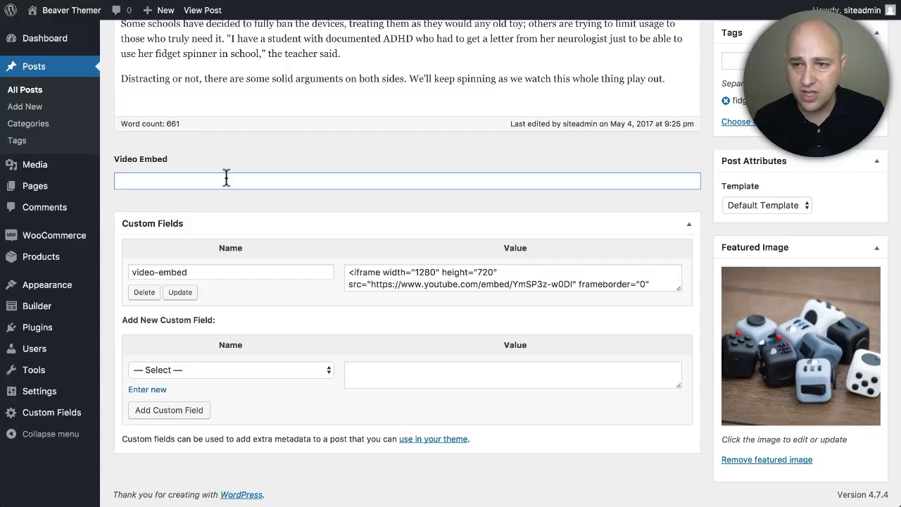
drag(348, 270, 464, 318)
key(ctrl+c)
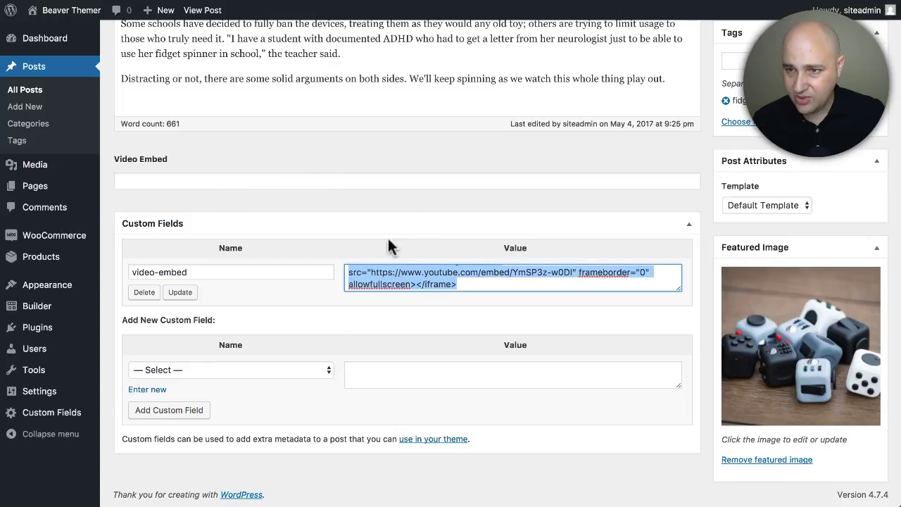
click(157, 181)
key(ctrl+v)
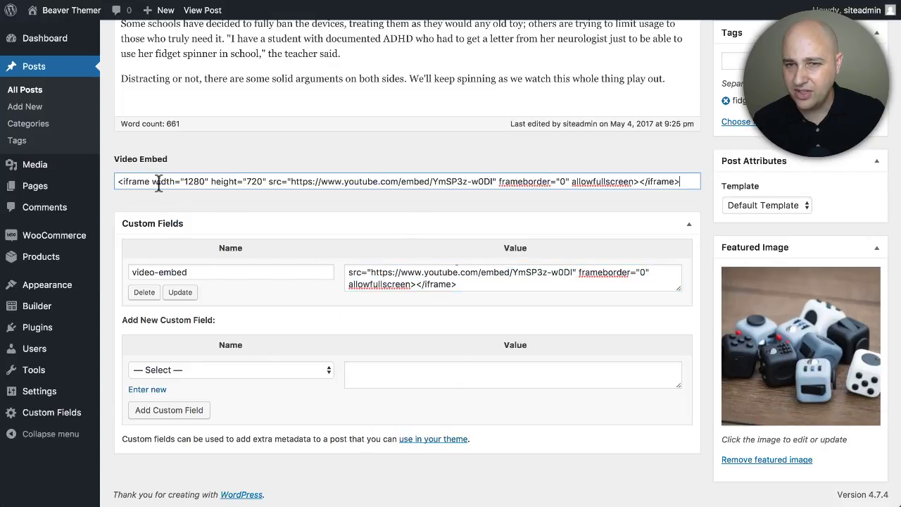
click(399, 204)
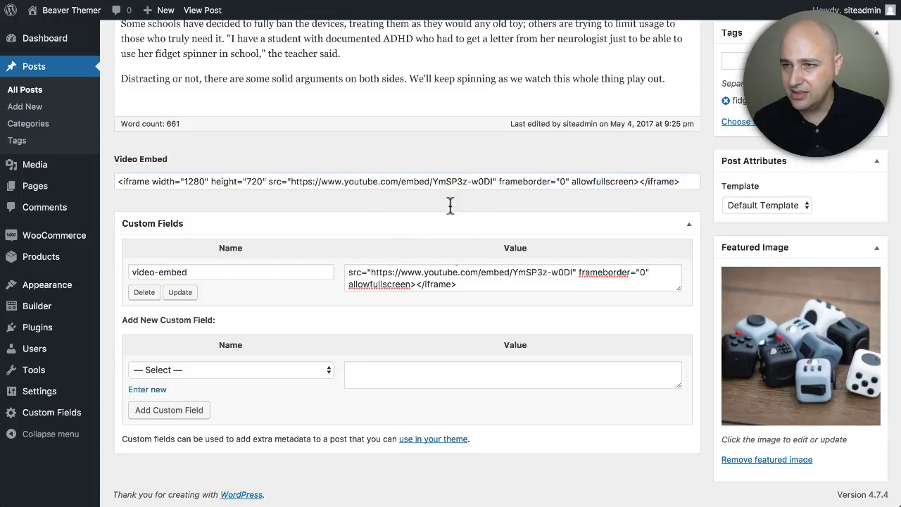
Delete the old video-embed custom field from the post and update the post.
scroll(596, 201, up, 10)
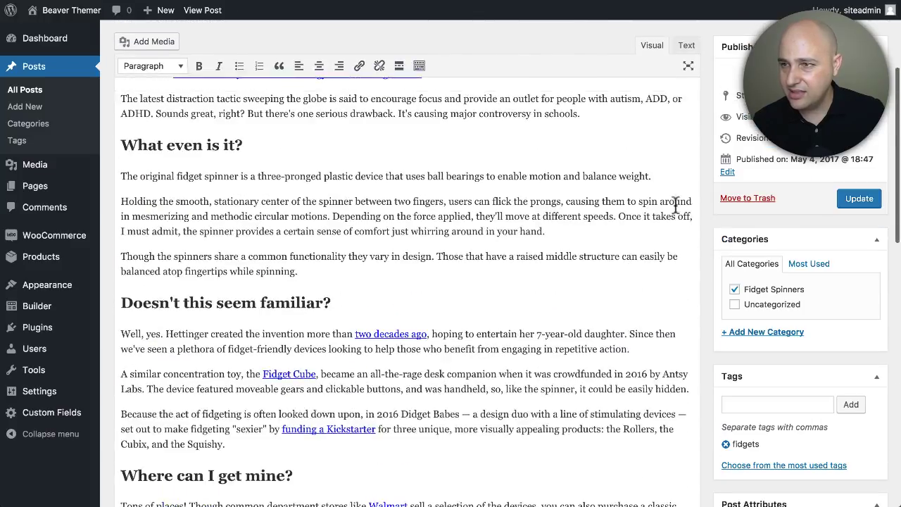
scroll(499, 323, down, 15)
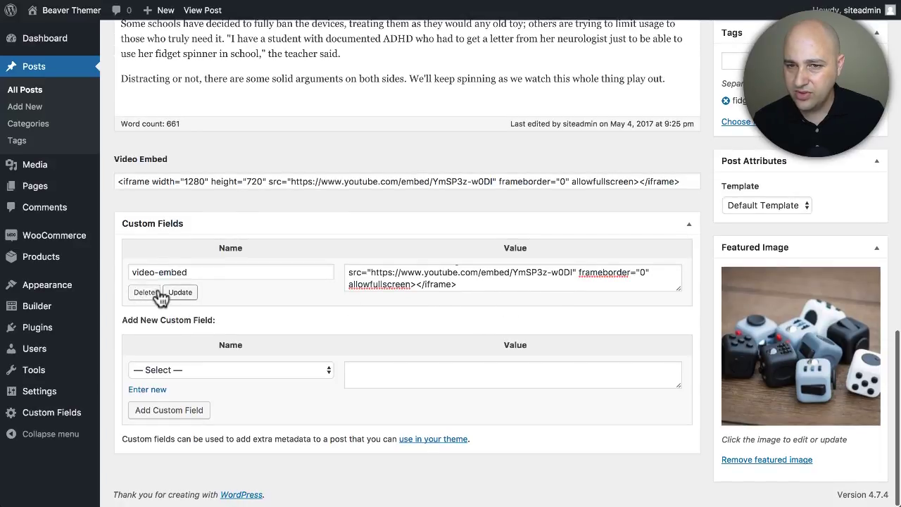
click(156, 294)
scroll(588, 287, up, 15)
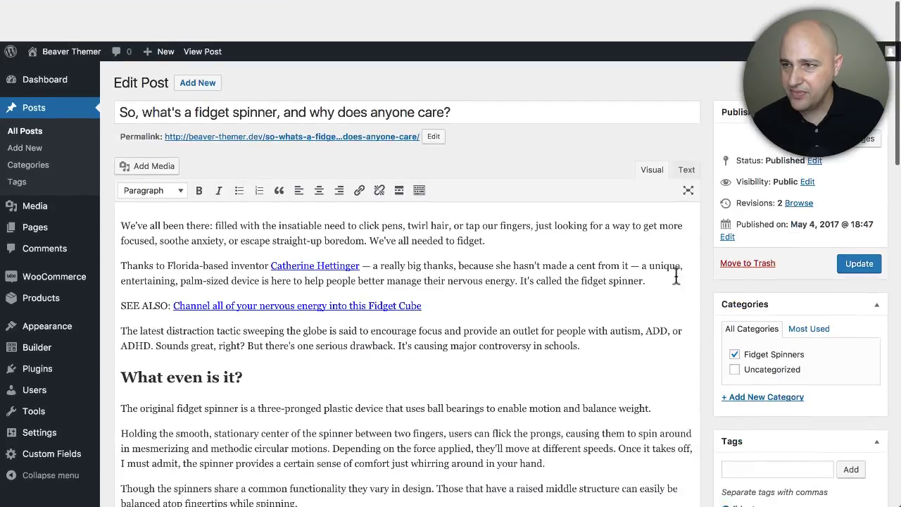
click(858, 222)
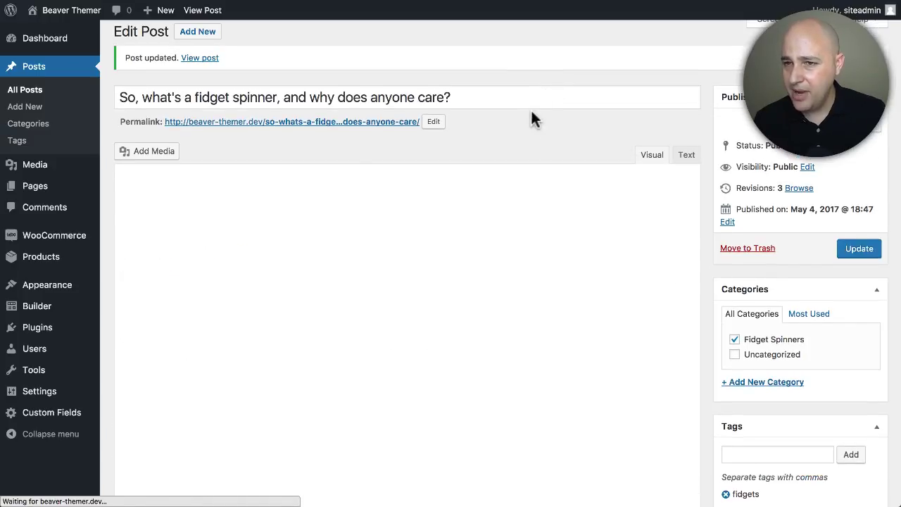
Hide the default Custom Fields box on the post edit screen, leaving the Video Post box enabled.
scroll(388, 221, down, 15)
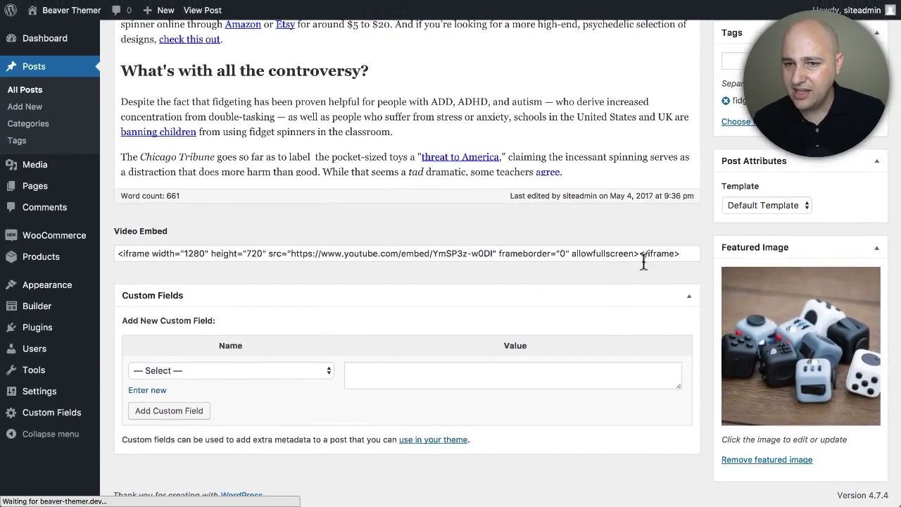
scroll(643, 261, up, 15)
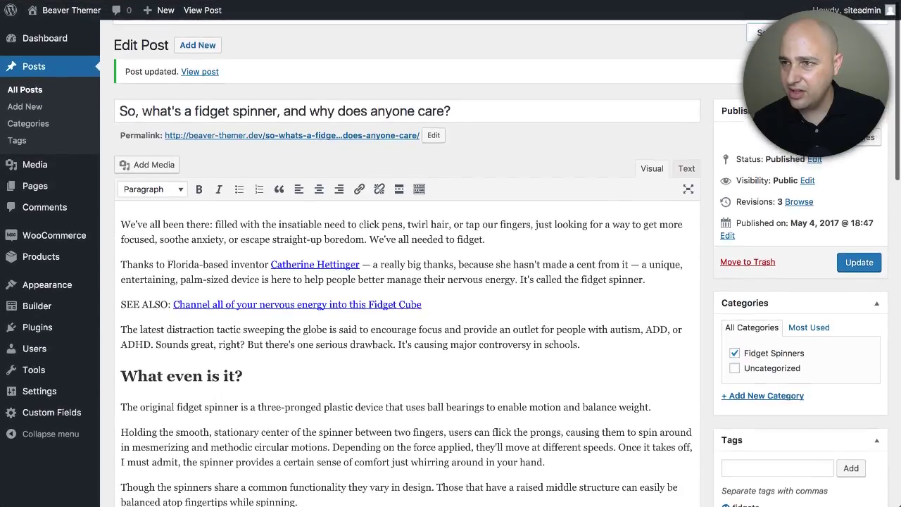
click(788, 43)
click(419, 60)
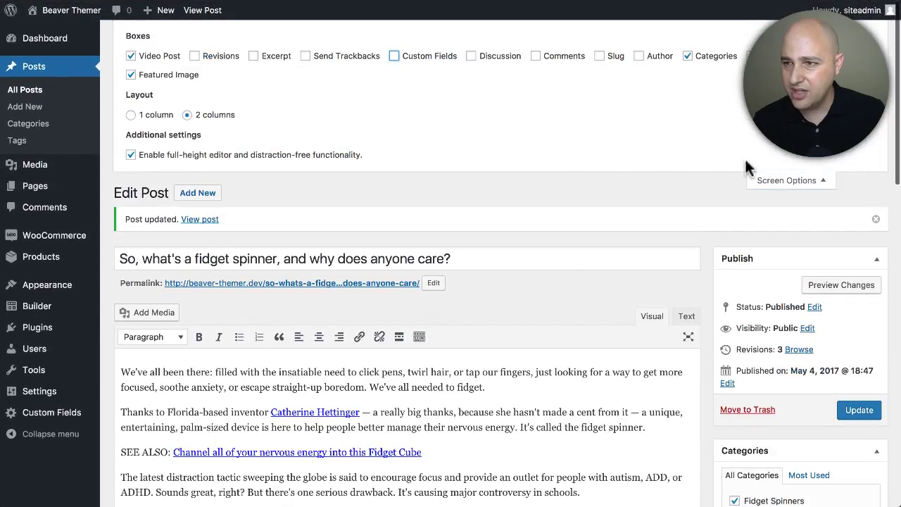
click(774, 179)
scroll(528, 71, down, 15)
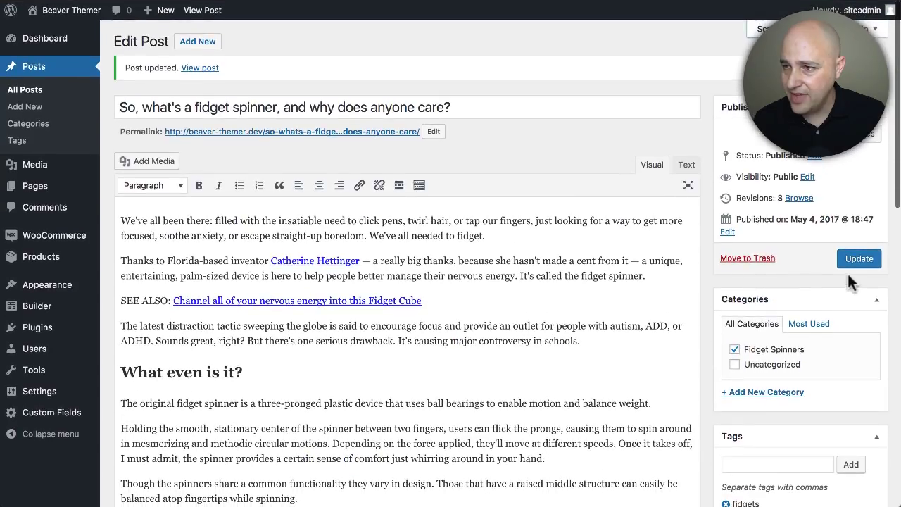
Update the post, check its header video area on the live page, and return to the post editor.
click(857, 261)
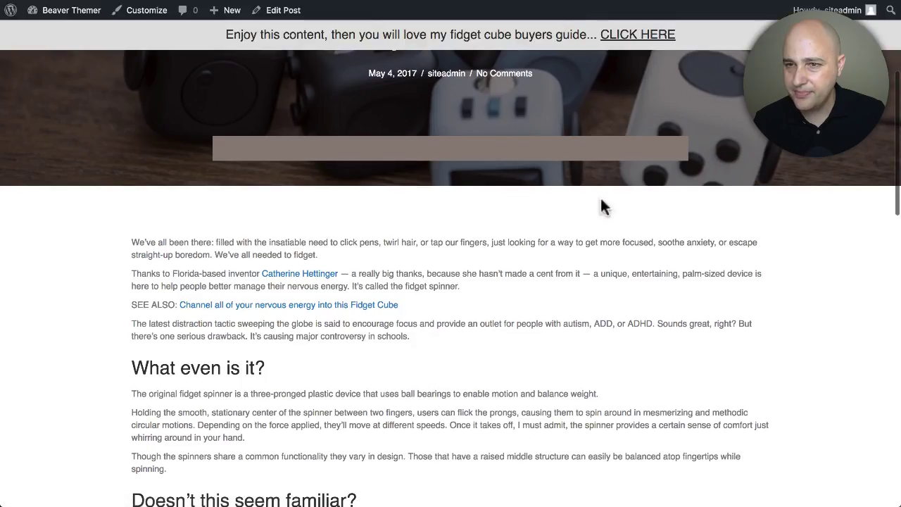
scroll(405, 173, up, 5)
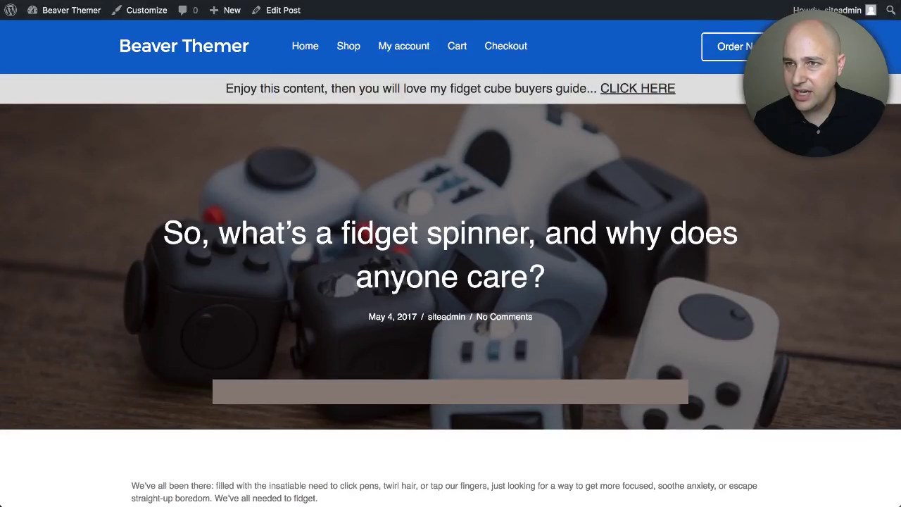
key(ctrl+shift+Tab)
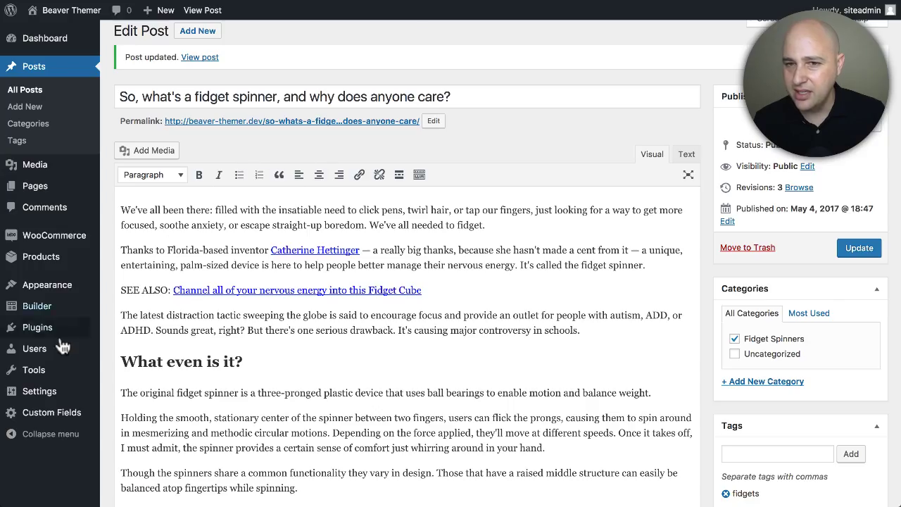
Open the Blog Layout theme layout in Page Builder.
mouse_move(57, 312)
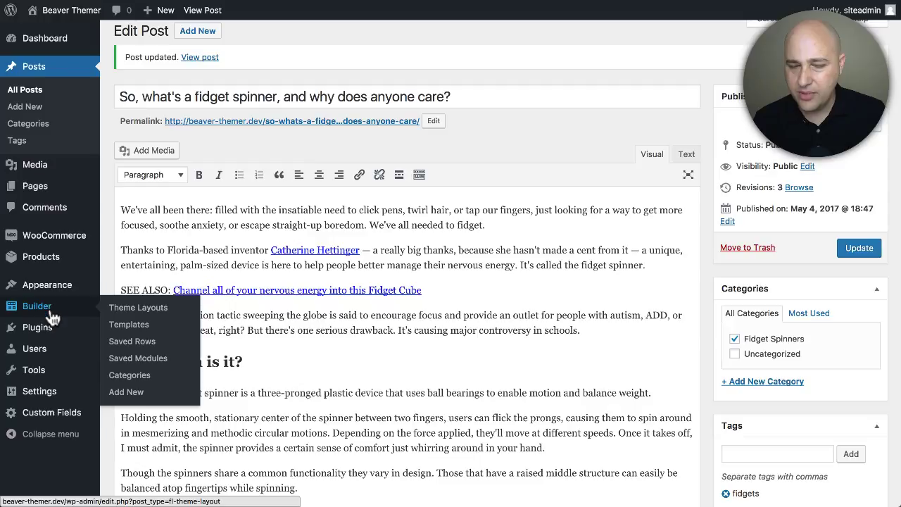
click(116, 308)
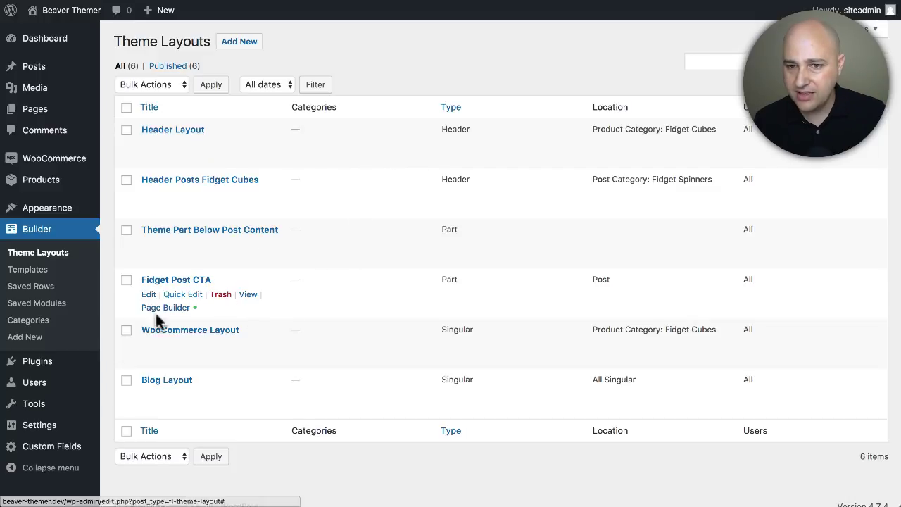
click(160, 380)
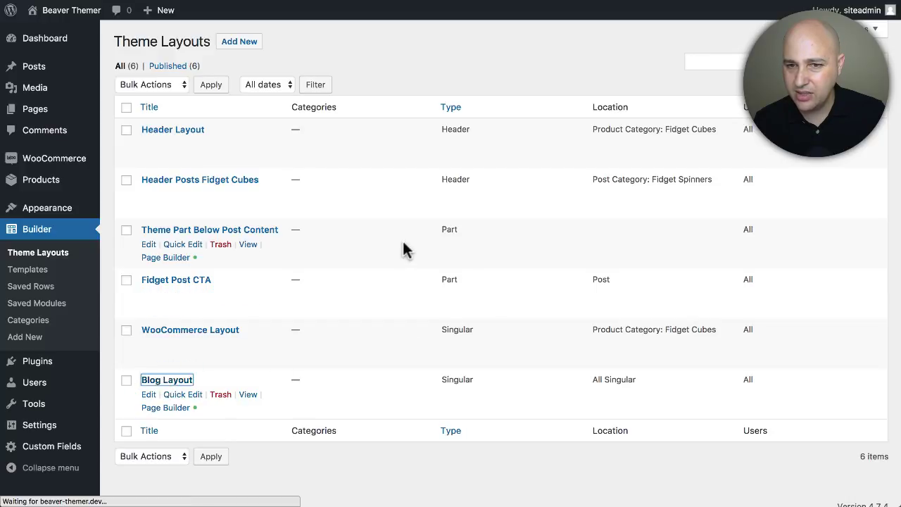
click(189, 138)
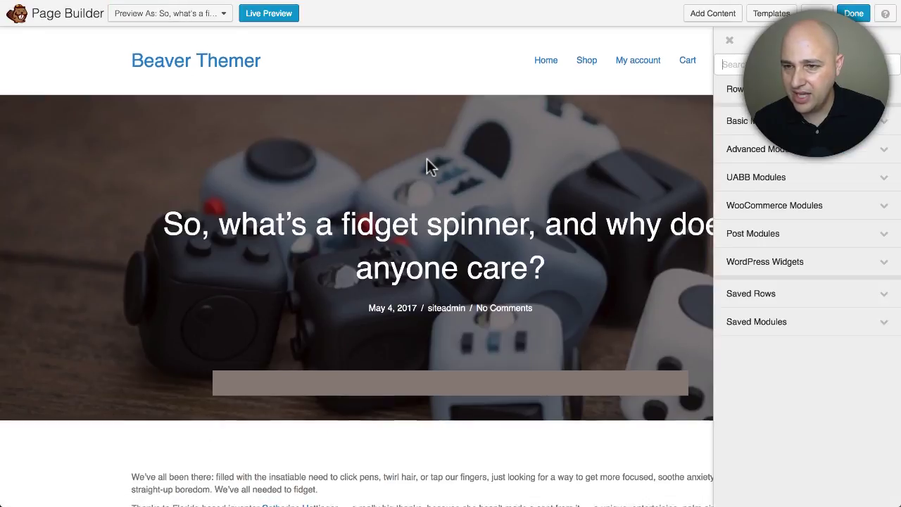
Remove the Post Custom Field connection from the embed code of the video module in the header row.
scroll(394, 220, down, 5)
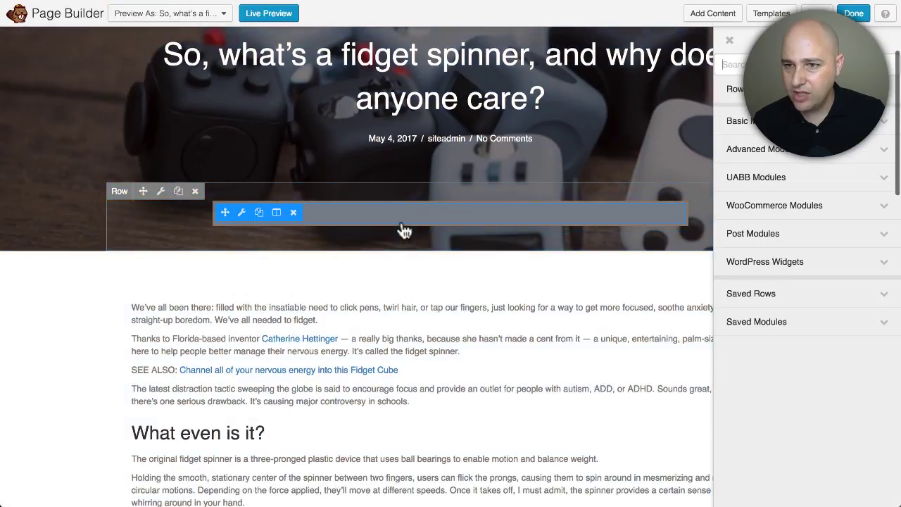
click(392, 216)
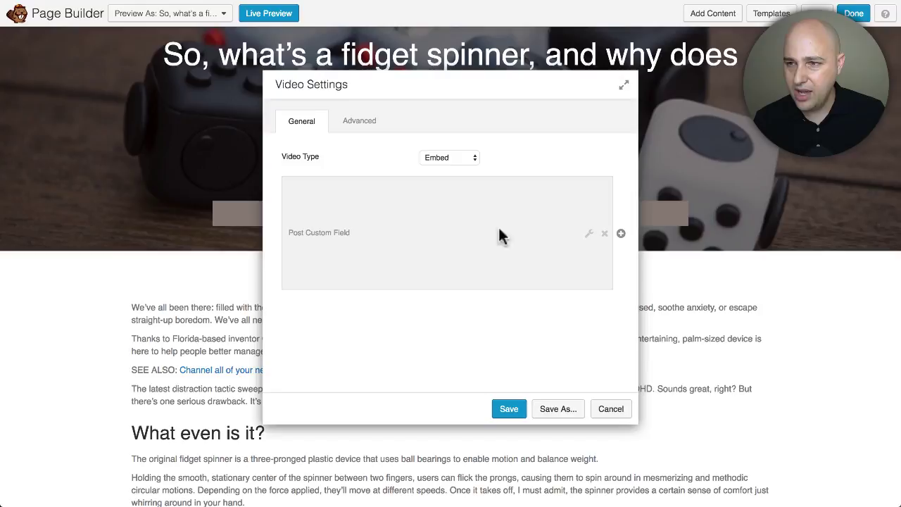
click(604, 233)
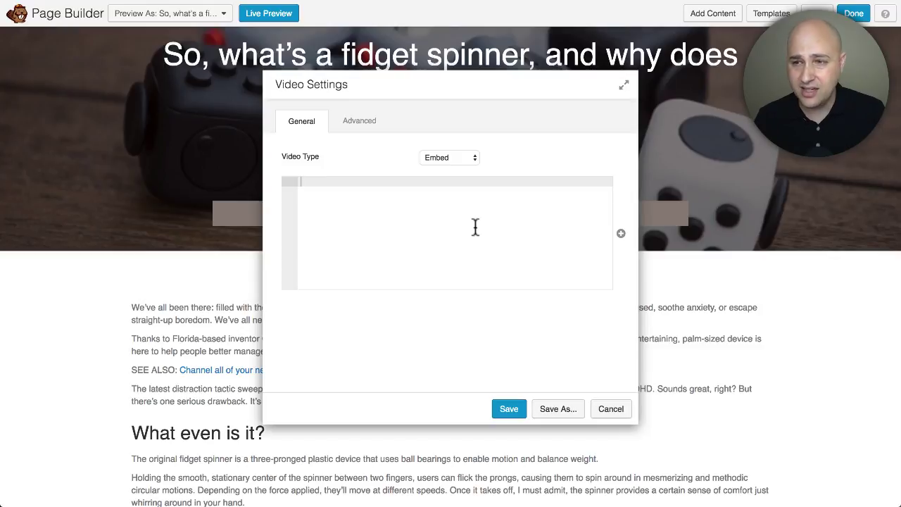
Connect the video module's embed code to an ACF Post Field of type Text named video-embed-code, and save the module.
click(620, 235)
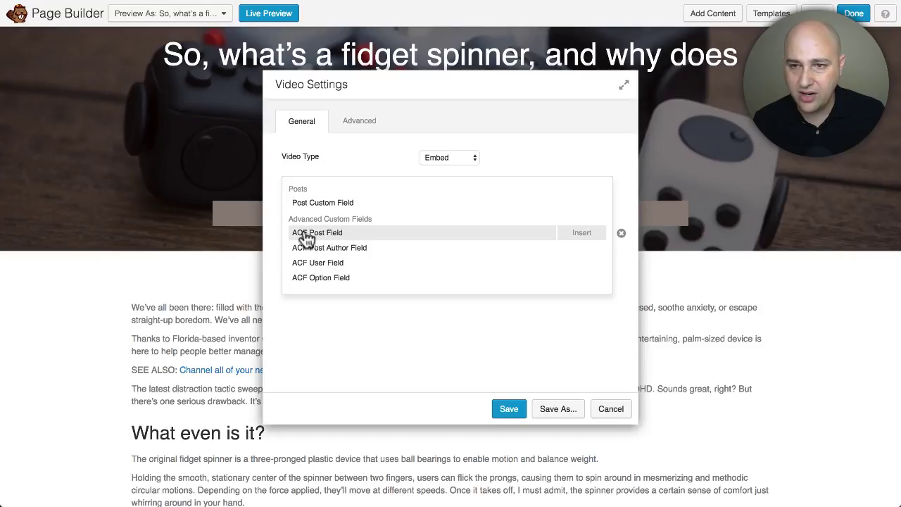
click(335, 235)
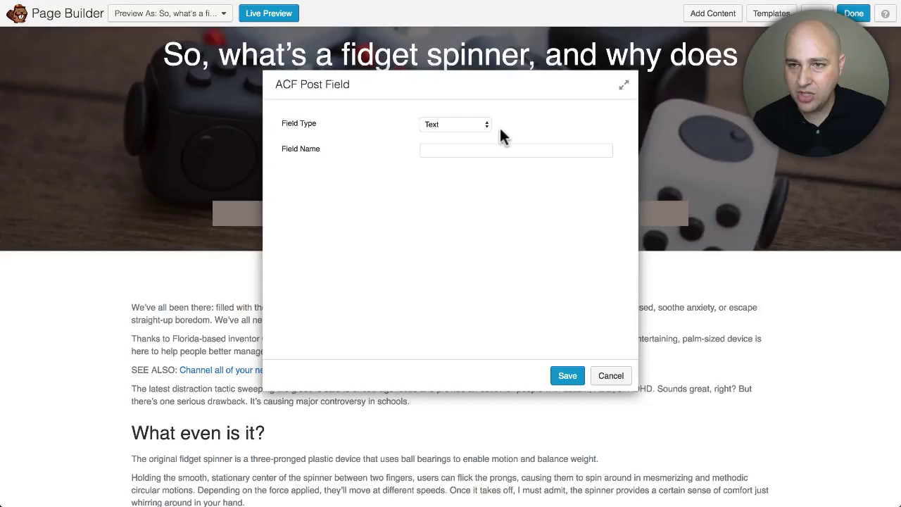
click(472, 126)
click(471, 124)
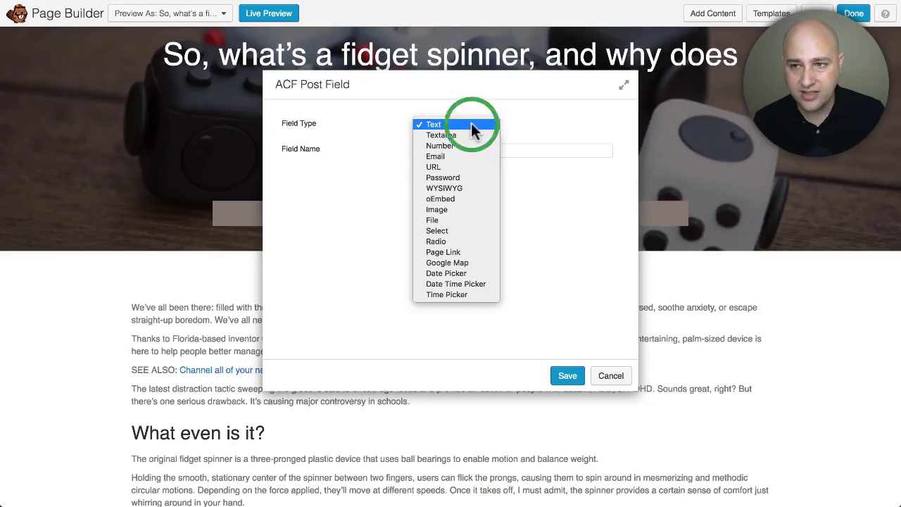
click(461, 151)
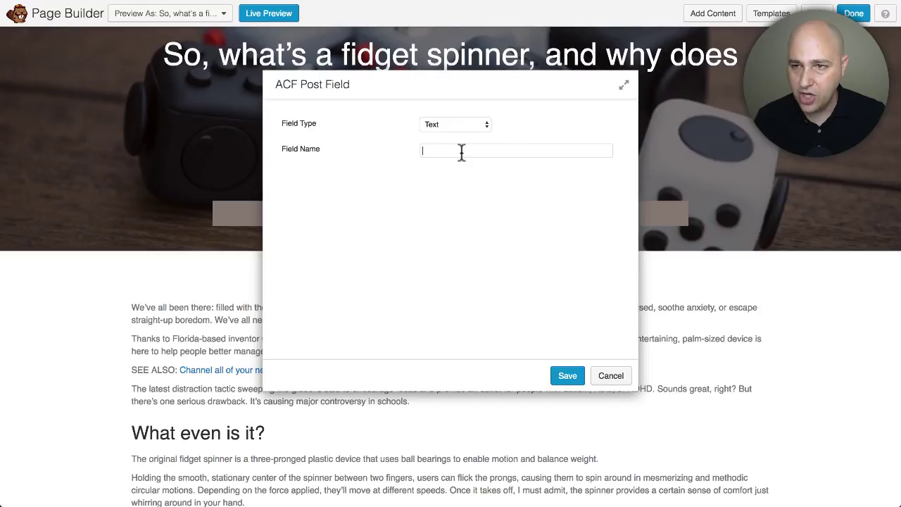
text(video-embed-code)
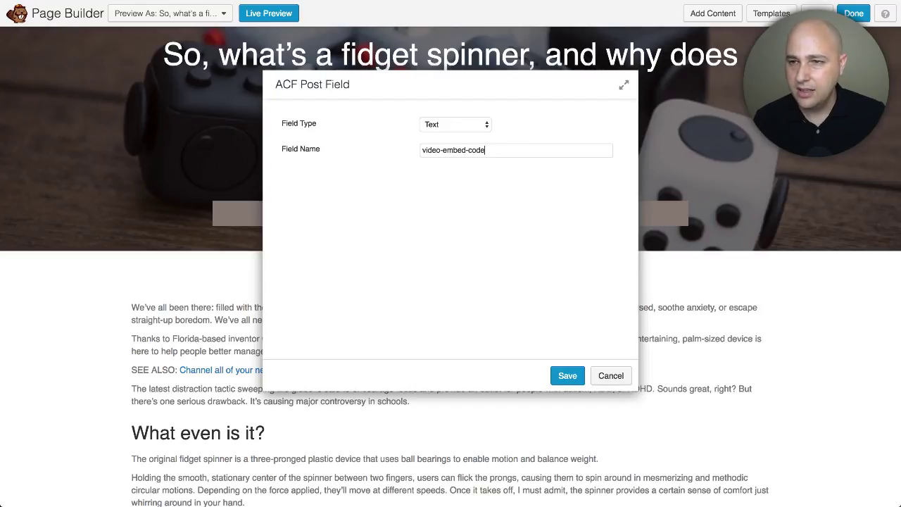
click(567, 375)
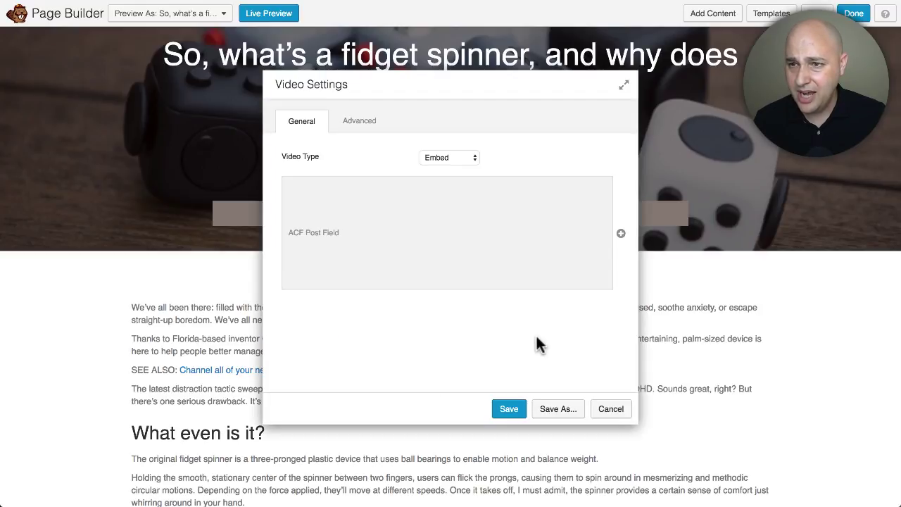
click(509, 408)
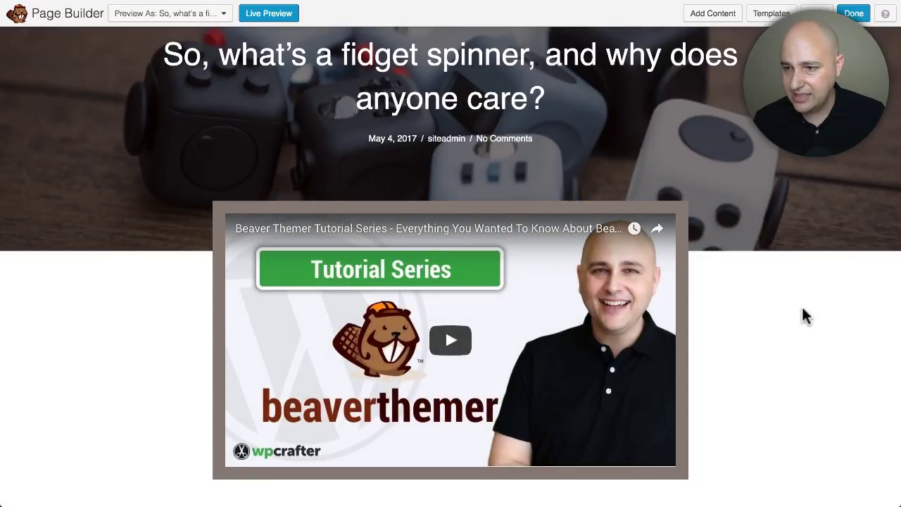
Publish the layout changes and check the framed video on the live fidget spinner post.
click(853, 13)
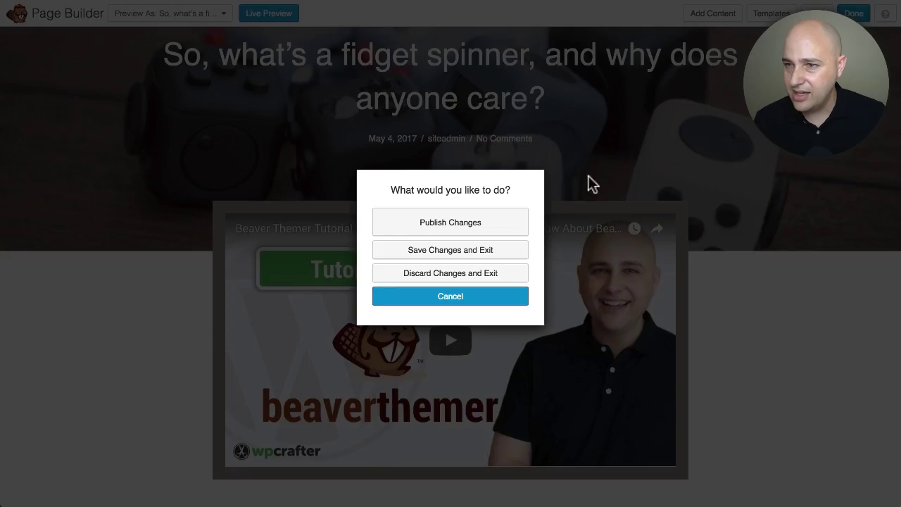
click(422, 229)
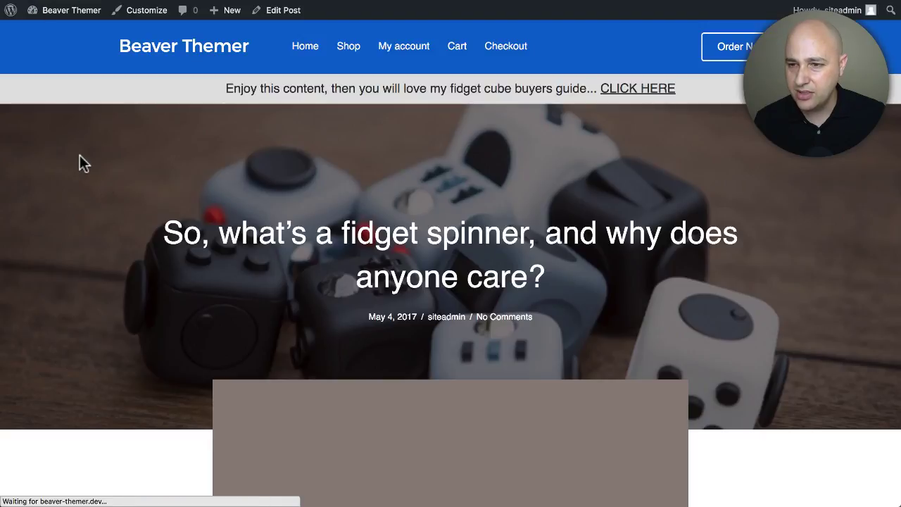
scroll(81, 153, down, 5)
scroll(90, 152, down, 6)
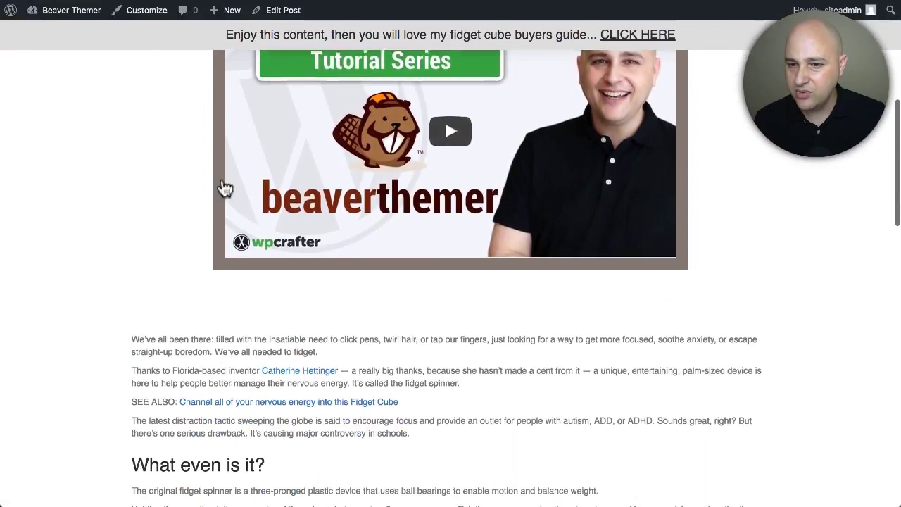
scroll(133, 258, up, 6)
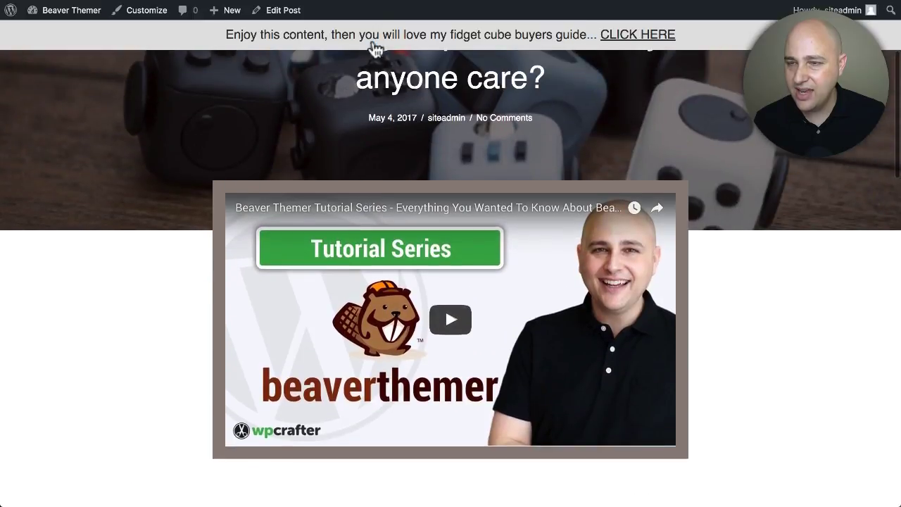
key(super+r)
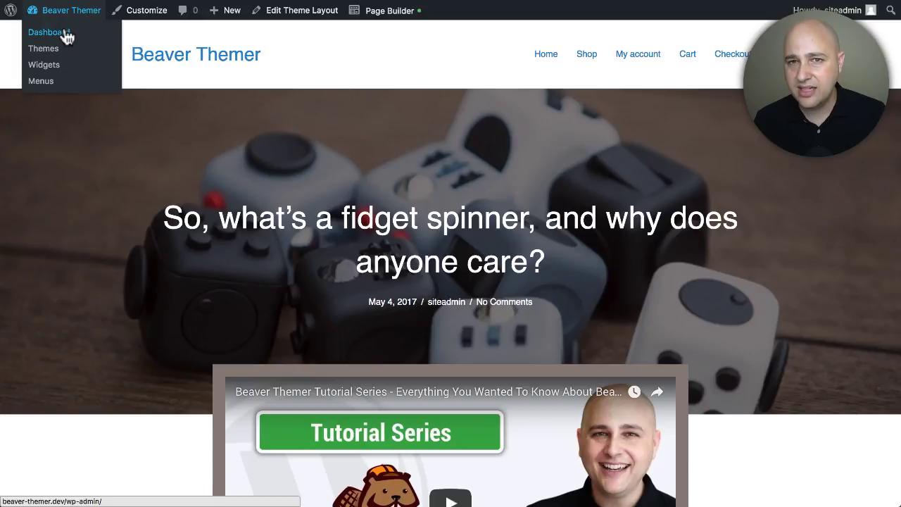
Go to the WordPress dashboard's post list and open the fidget spinner post for editing.
click(65, 32)
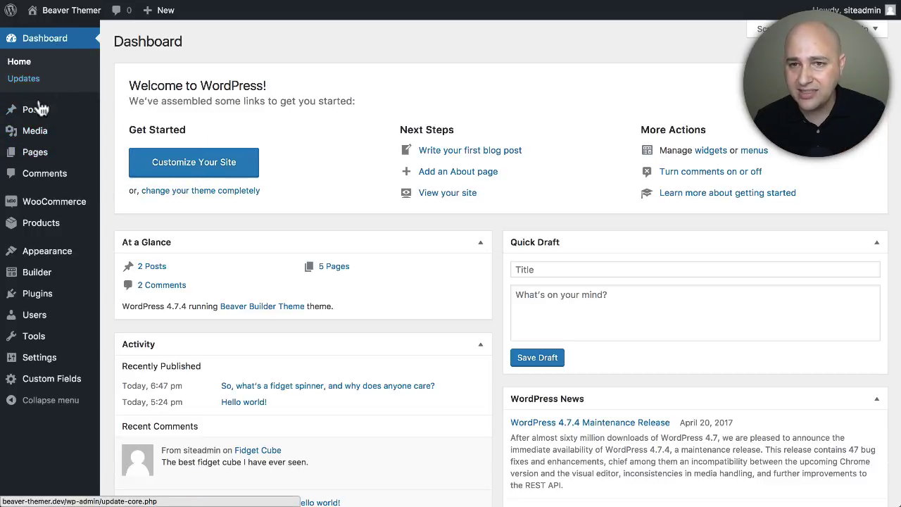
mouse_move(48, 106)
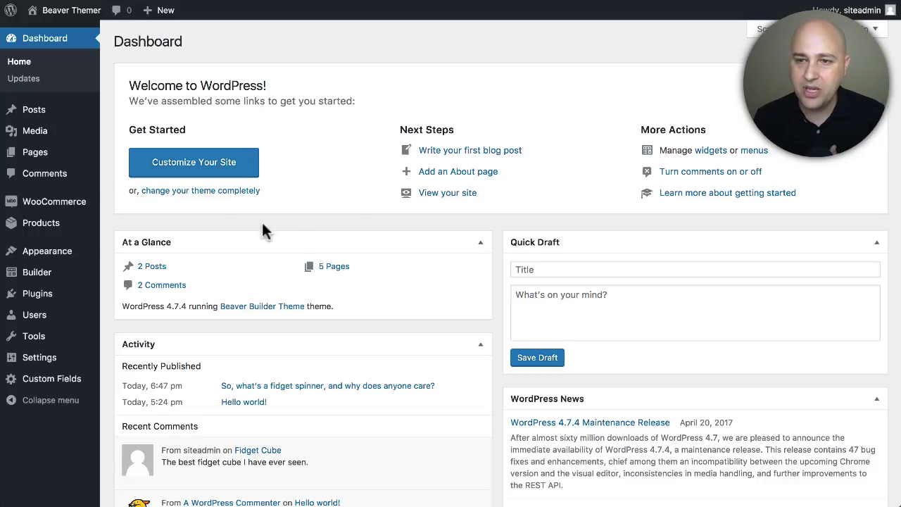
click(33, 110)
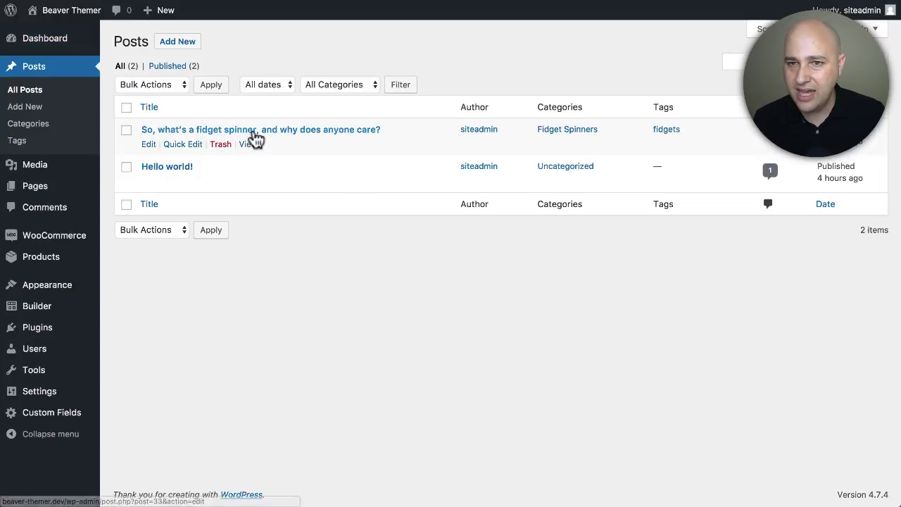
click(255, 132)
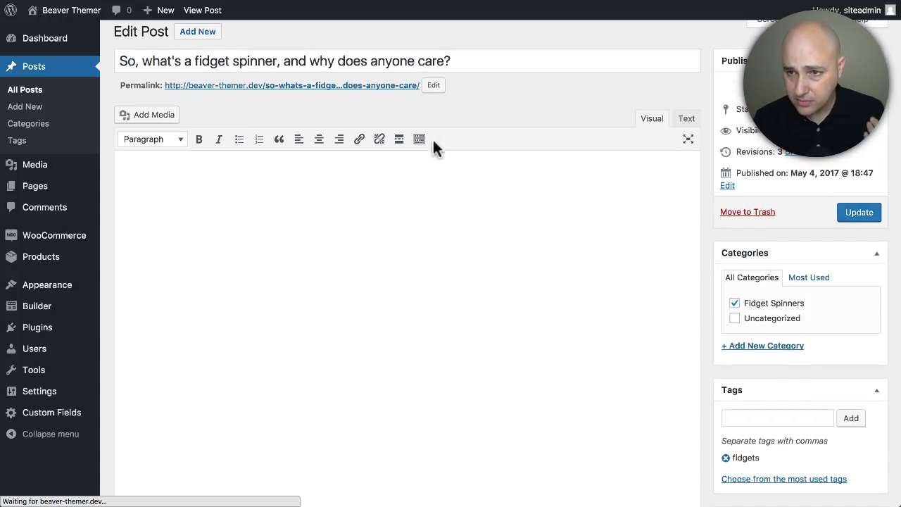
Return to the post list, start a new post and look at its Video Embed field.
click(25, 90)
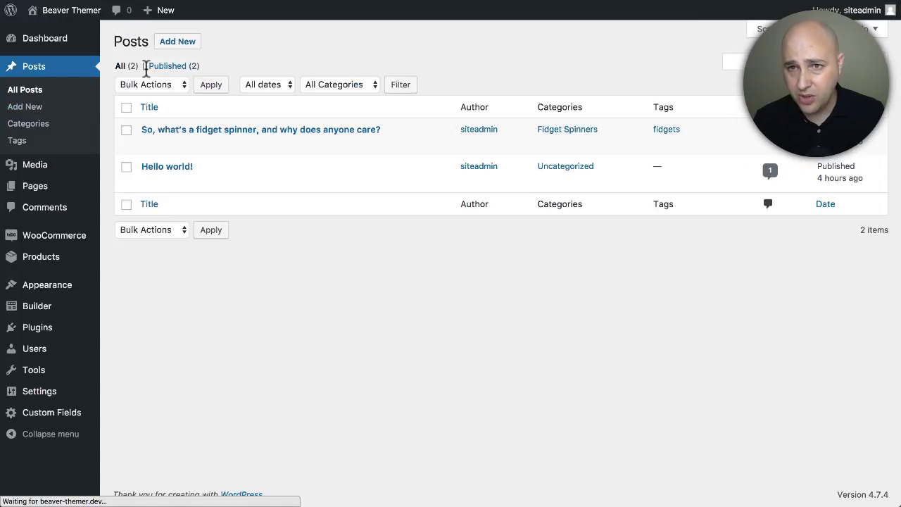
click(181, 43)
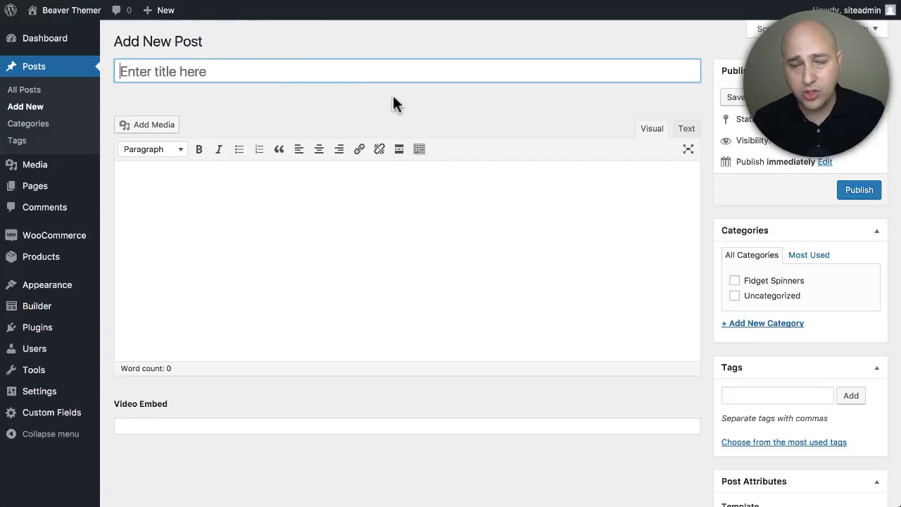
scroll(324, 215, down, 2)
click(249, 367)
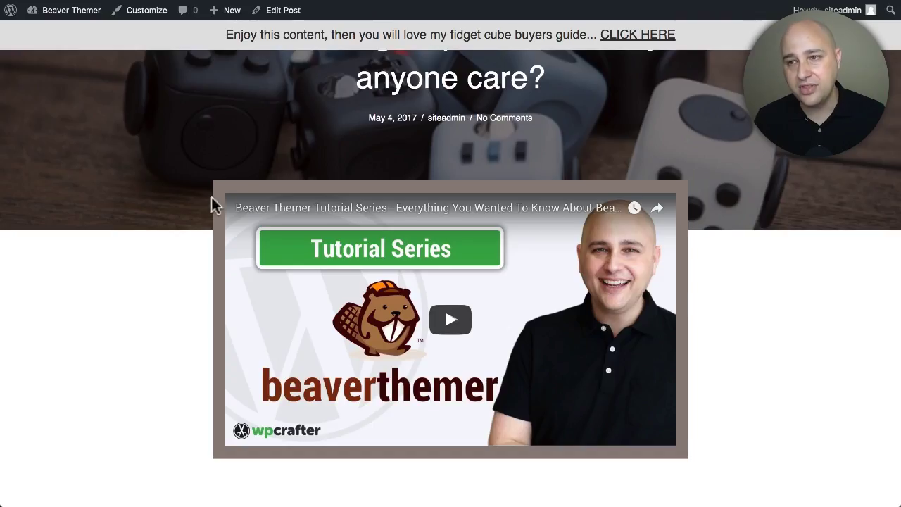
Review the header and embedded video on the live fidget spinner post.
scroll(211, 204, up, 5)
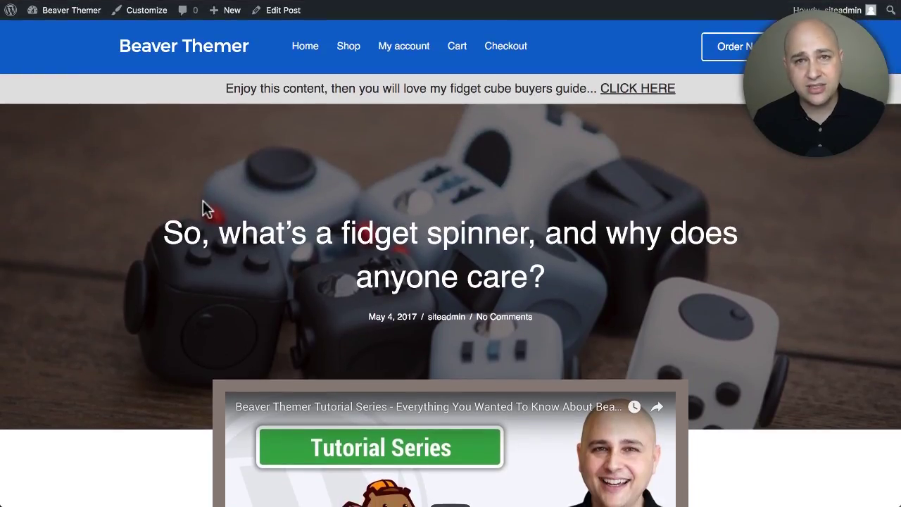
scroll(202, 209, down, 5)
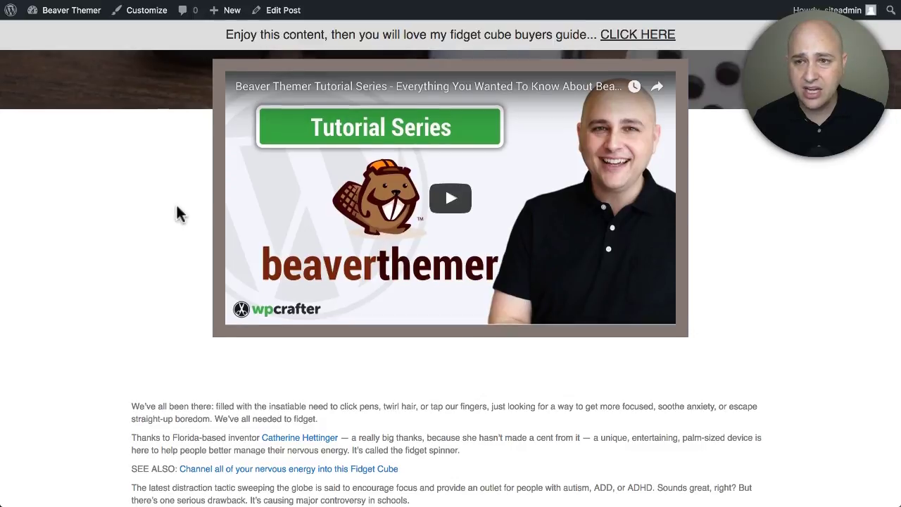
scroll(177, 213, up, 1)
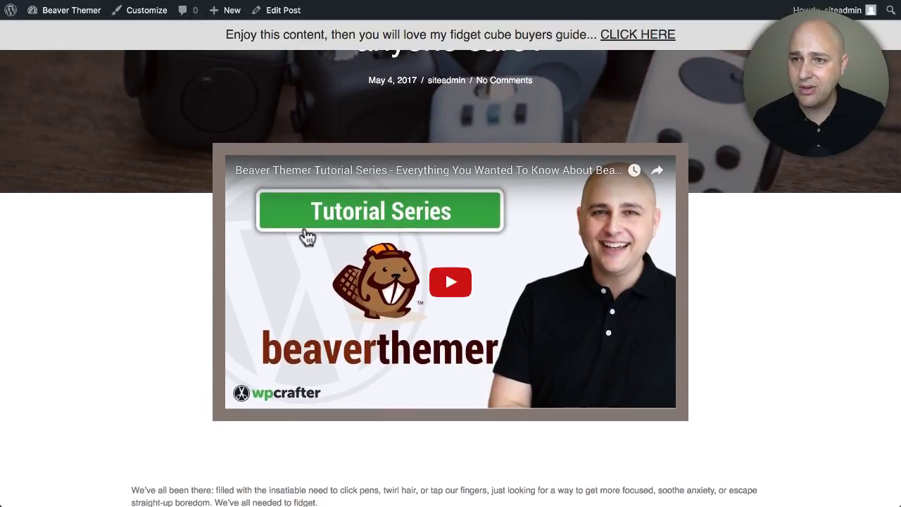
scroll(169, 259, down, 2)
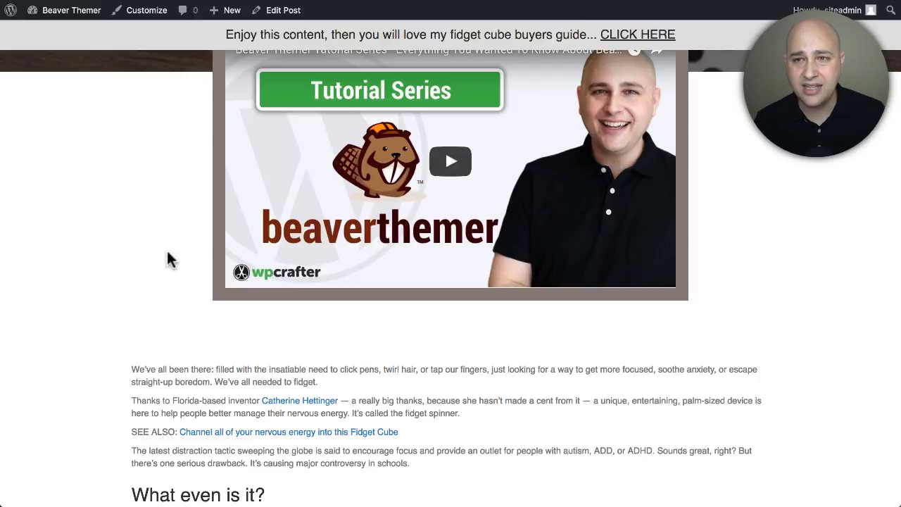
scroll(169, 259, up, 10)
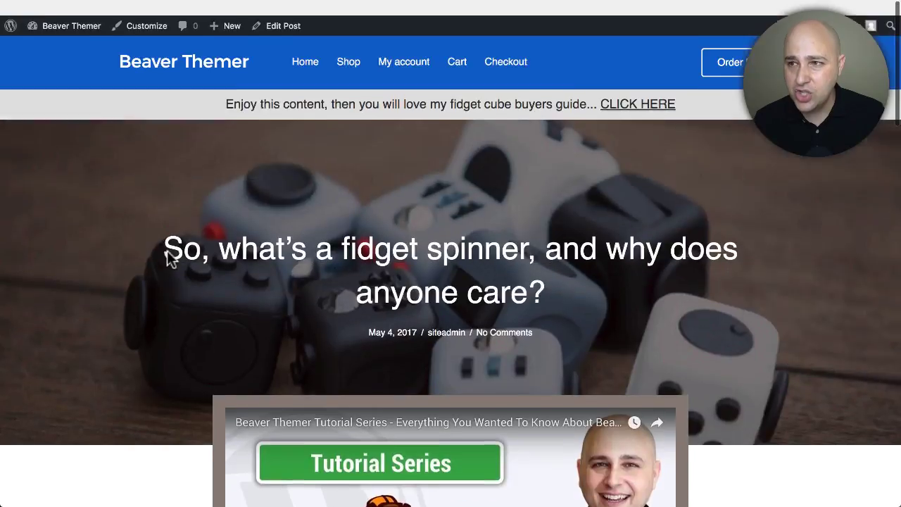
Look through the Advanced Custom Fields website's home page, examining its features and available field types.
scroll(169, 259, down, 3)
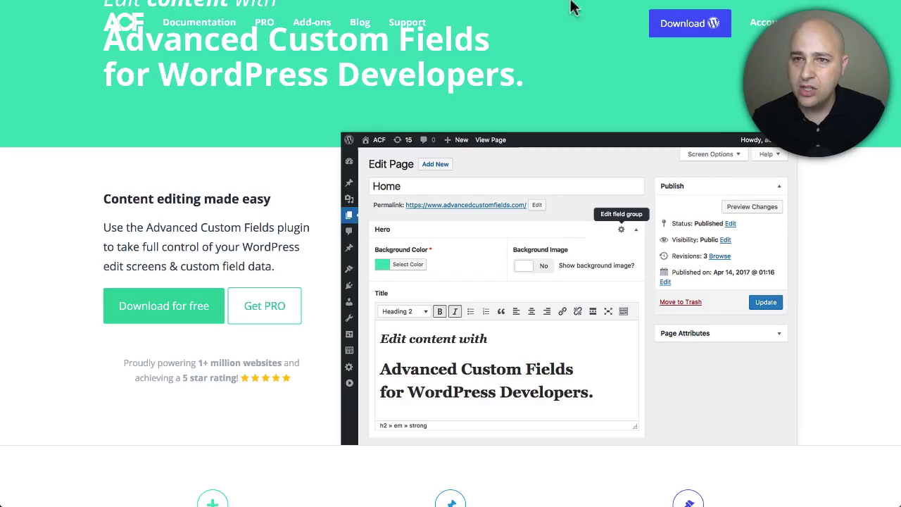
scroll(362, 125, up, 3)
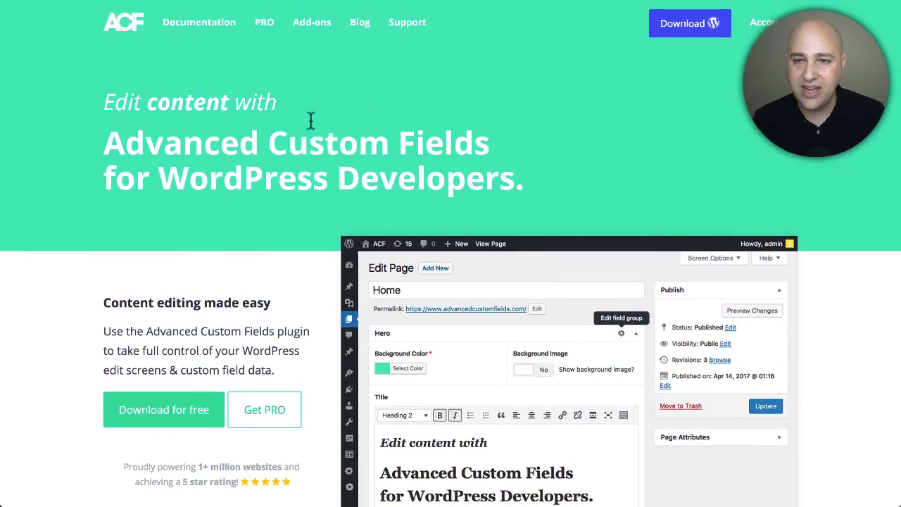
scroll(310, 121, down, 10)
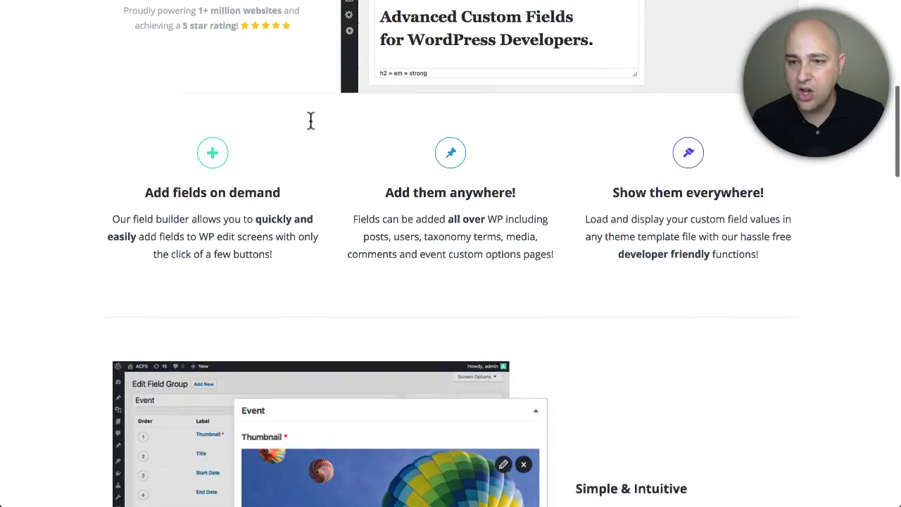
scroll(310, 121, down, 3)
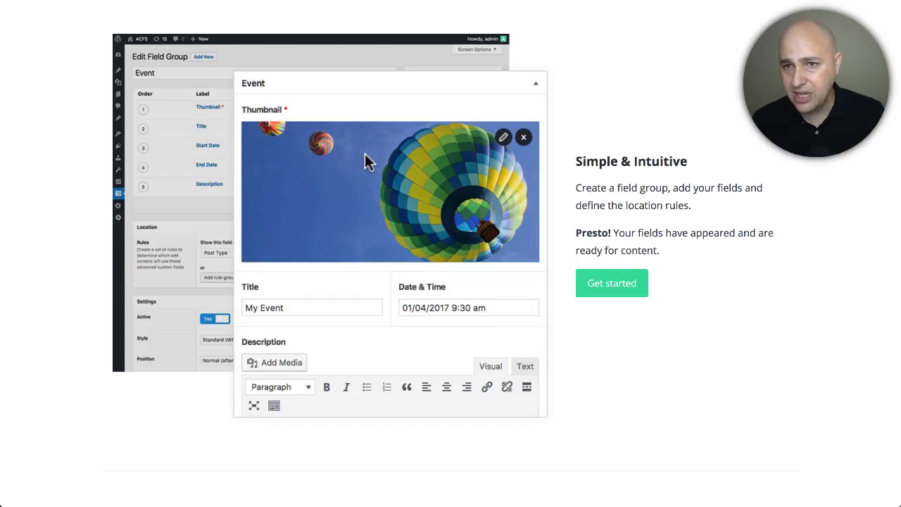
scroll(365, 161, down, 8)
scroll(366, 161, down, 8)
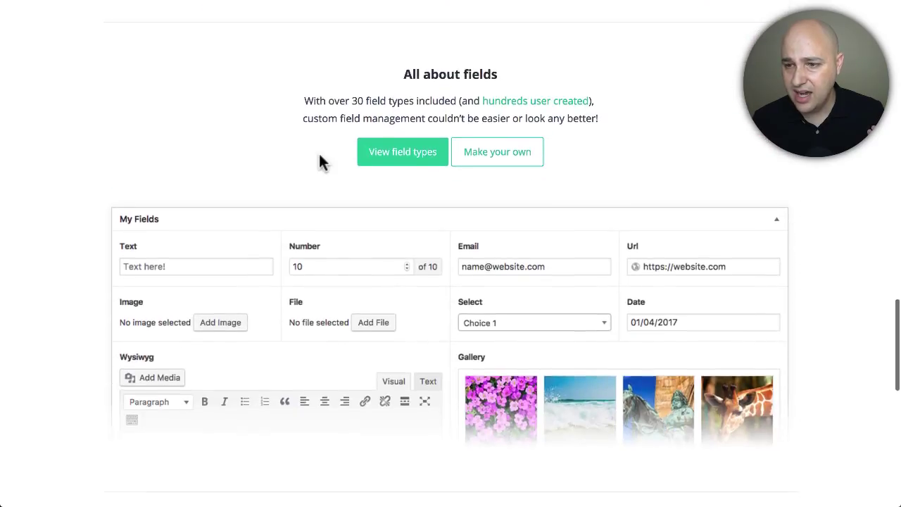
scroll(317, 162, down, 6)
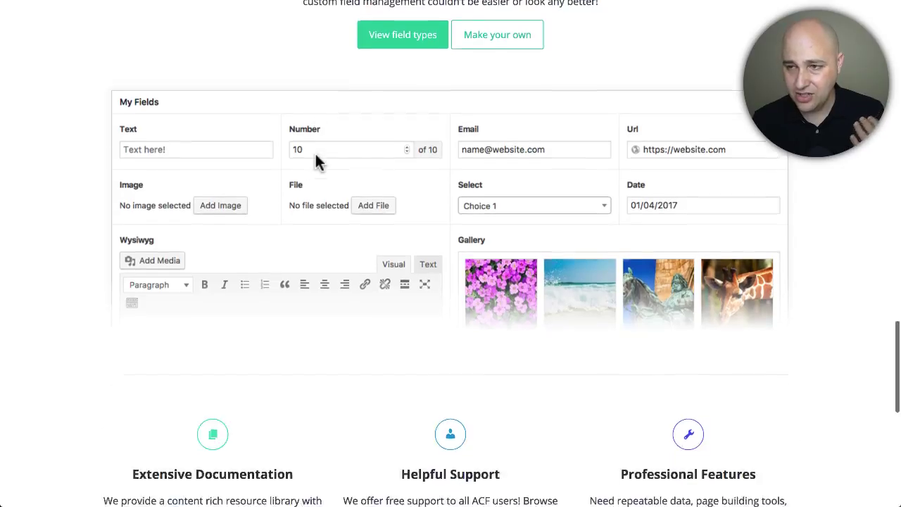
scroll(314, 160, down, 4)
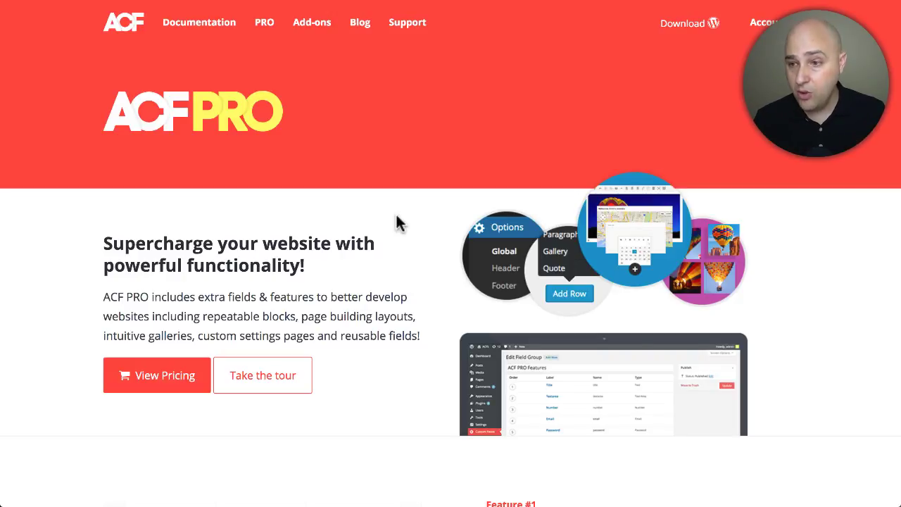
Examine the ACF PRO page's features, from the Repeater Field through Options Pages, and return to its beginning.
scroll(396, 215, down, 5)
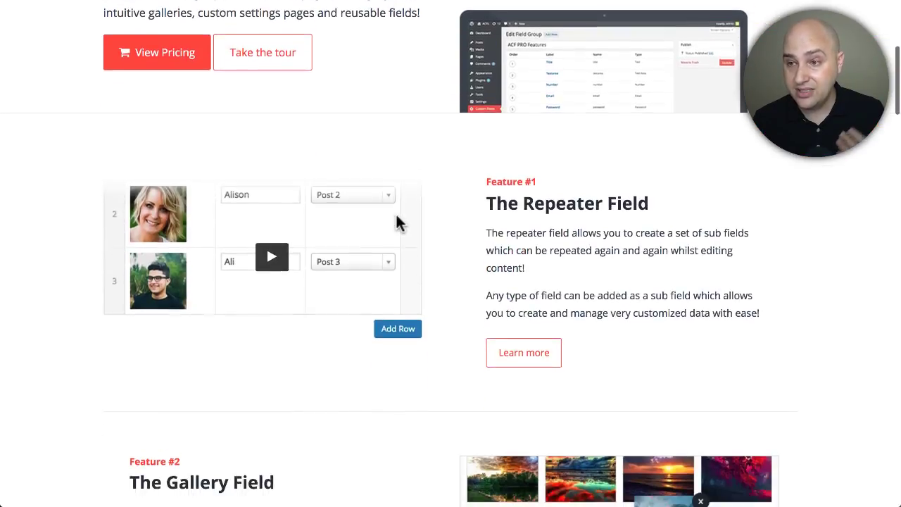
scroll(411, 222, down, 5)
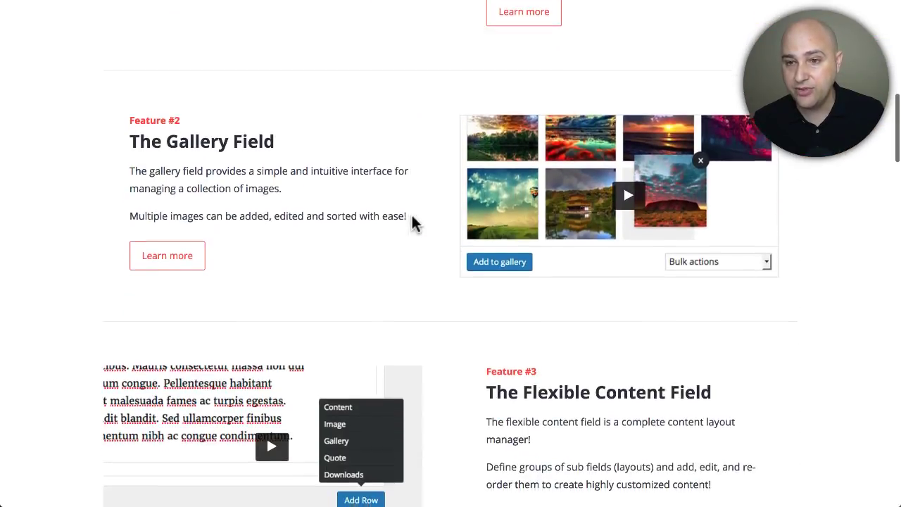
scroll(413, 222, down, 4)
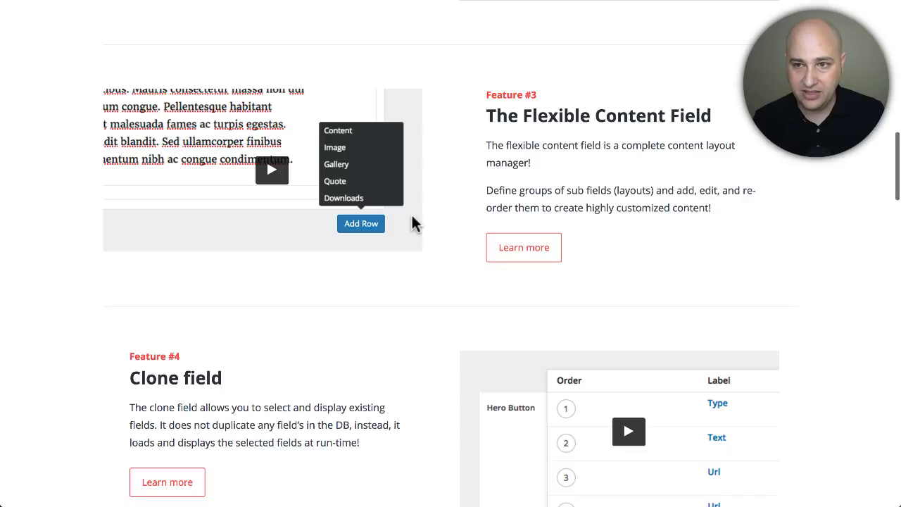
scroll(412, 222, down, 4)
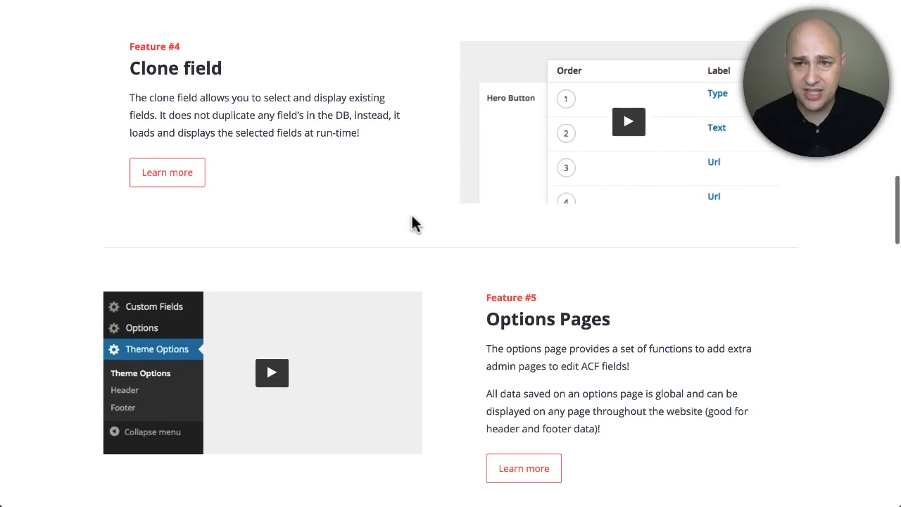
scroll(412, 223, down, 4)
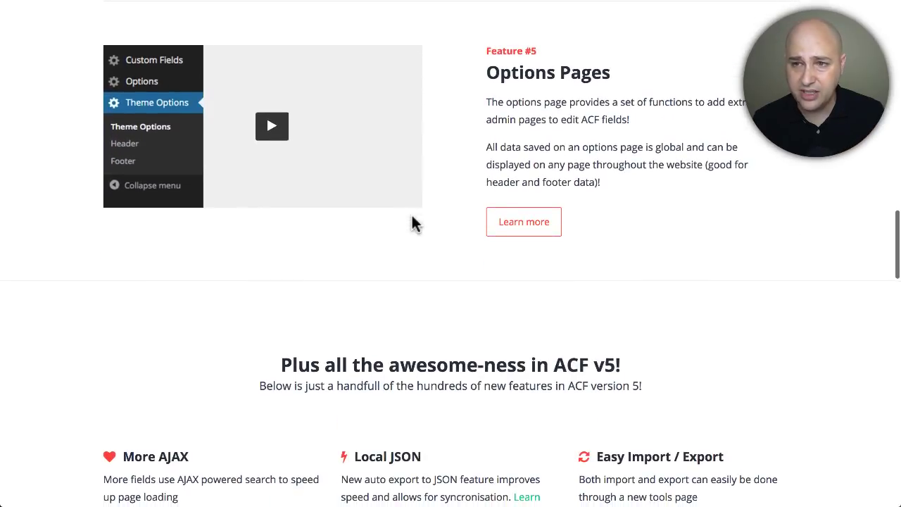
scroll(412, 223, up, 20)
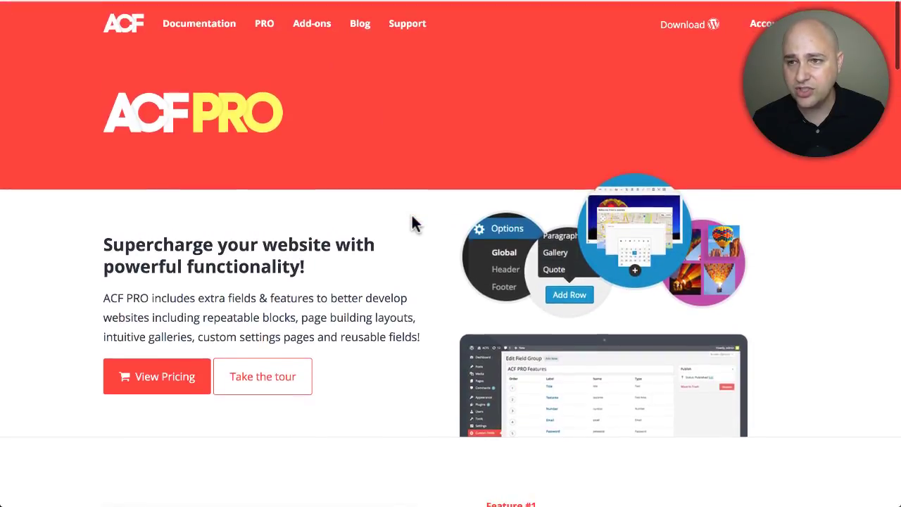